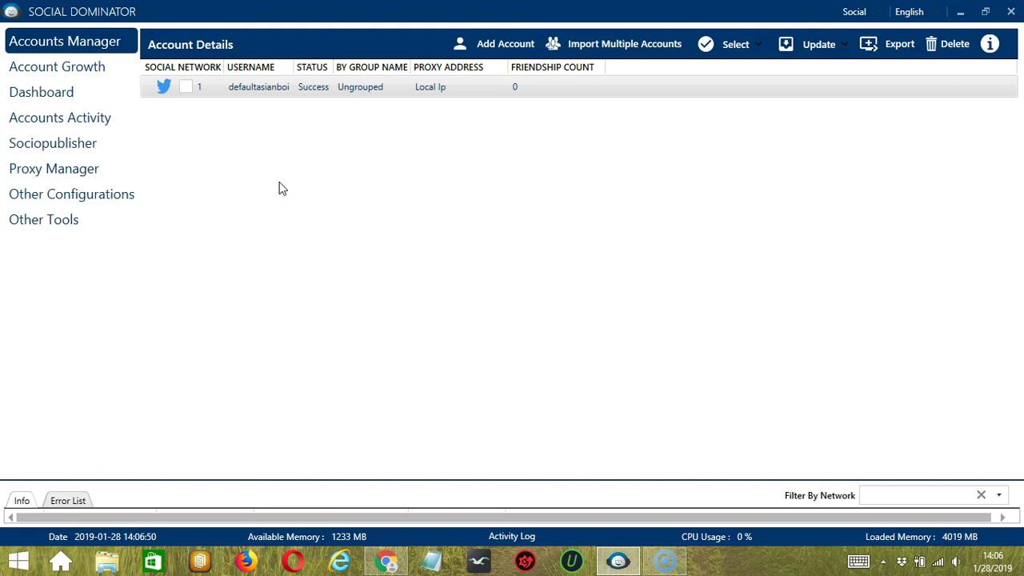
Go to the Twitter account's tools and show its Scrape Users settings under Accounts Activity.
{"action": "left_click", "coordinate": [292, 179]}
{"action": "right_click", "coordinate": [260, 88]}
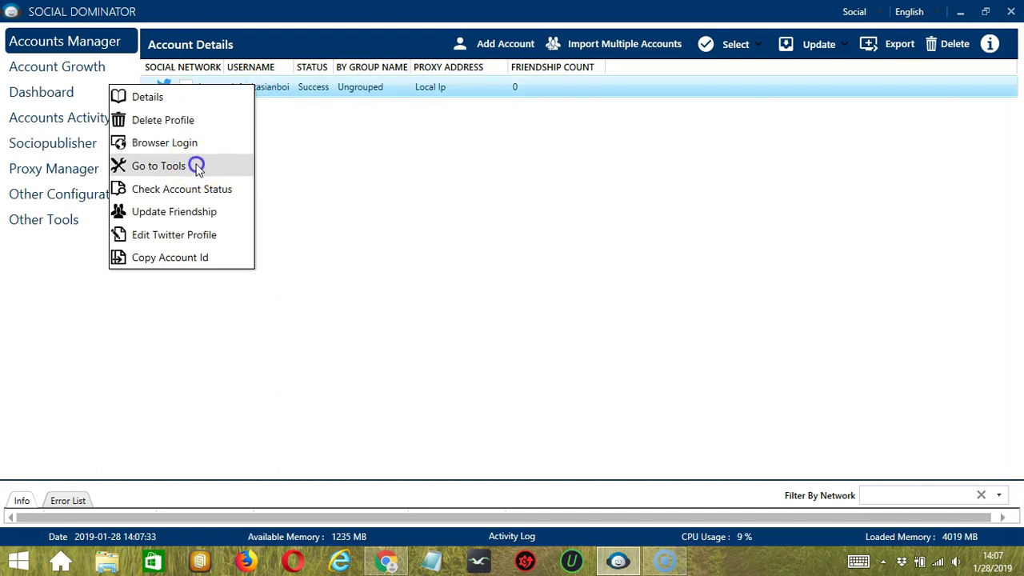
{"action": "left_click", "coordinate": [158, 165]}
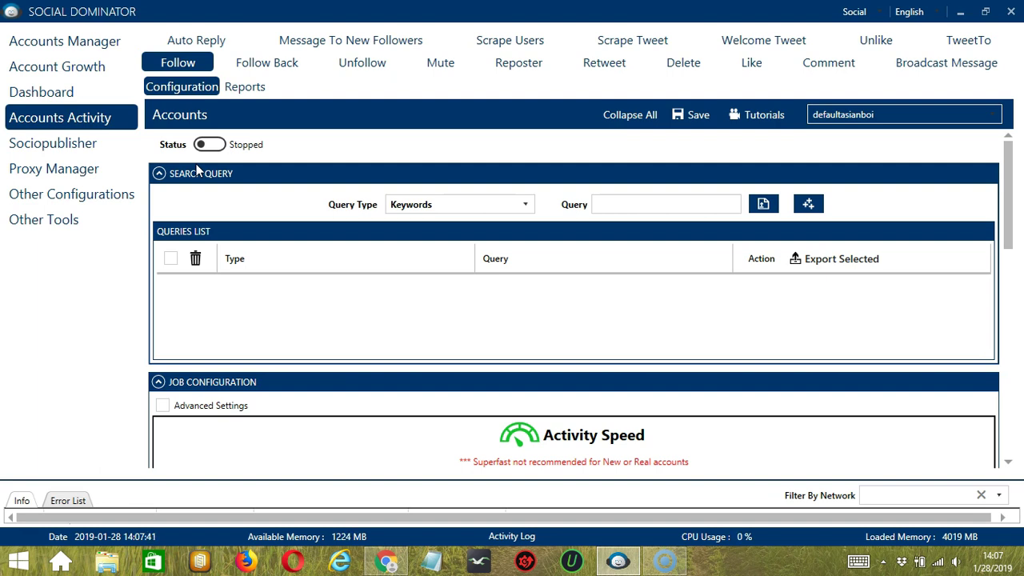
{"action": "left_click", "coordinate": [512, 42]}
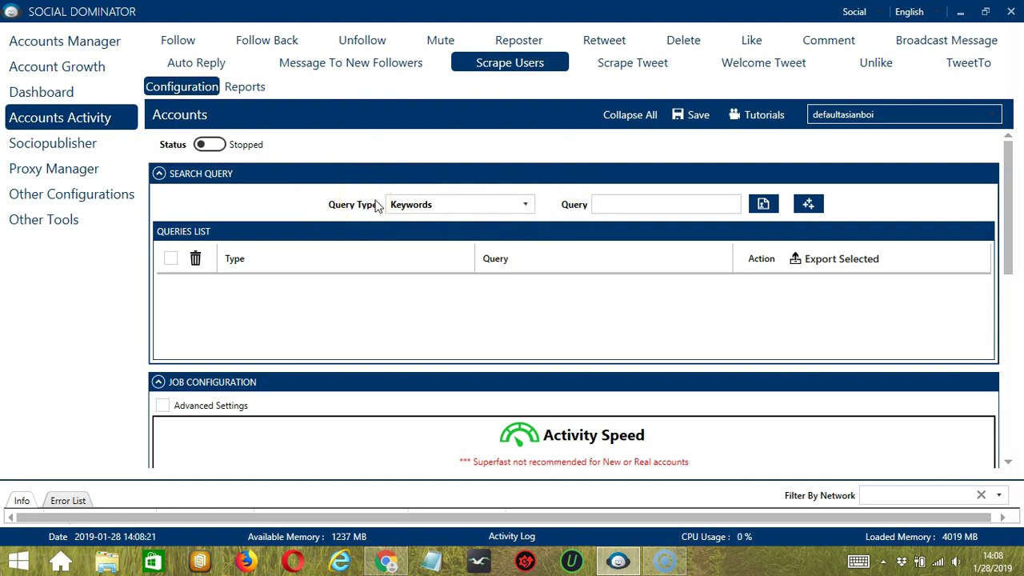
{"action": "left_click", "coordinate": [526, 205]}
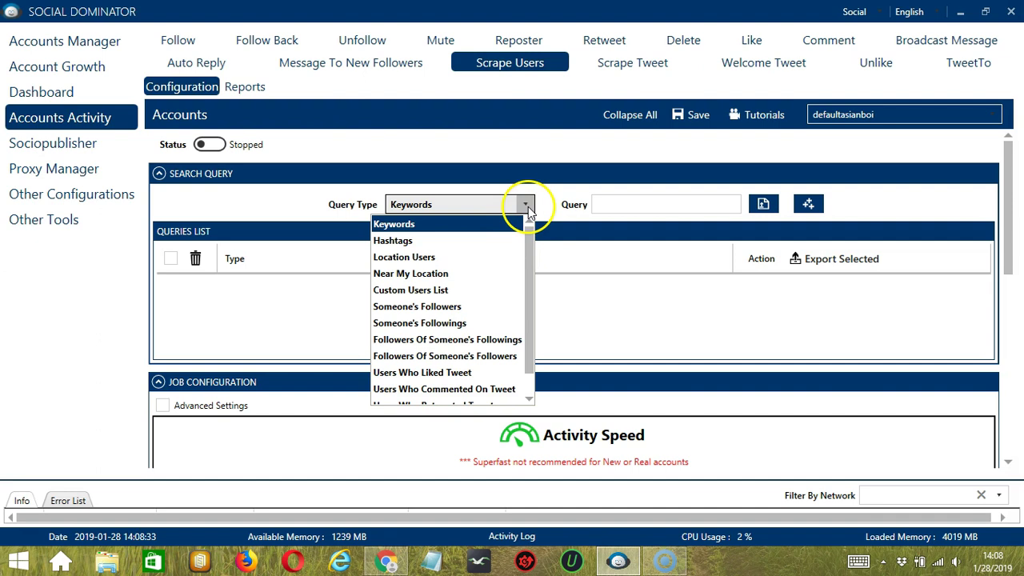
{"action": "left_click", "coordinate": [575, 213]}
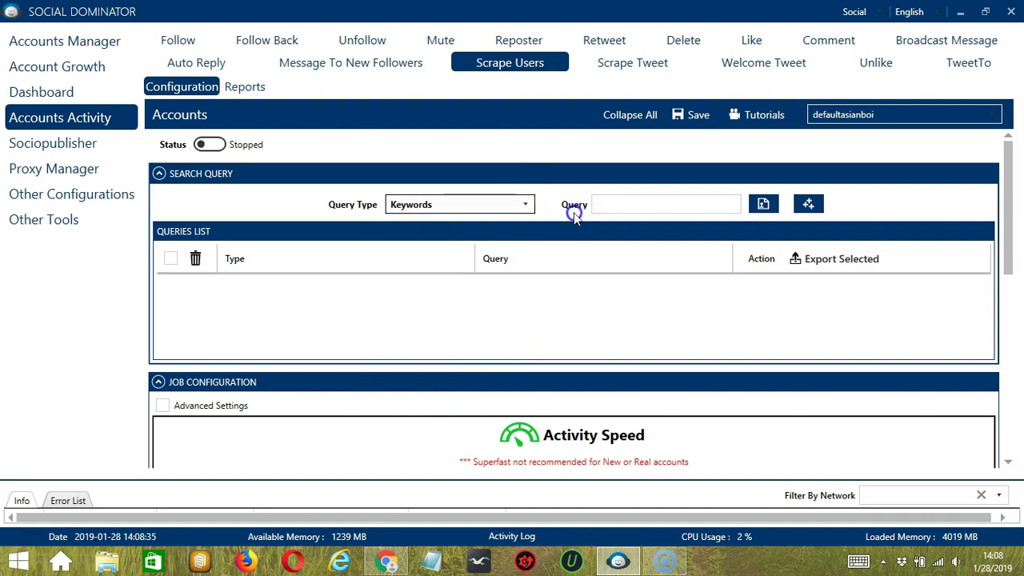
{"action": "left_click", "coordinate": [611, 202]}
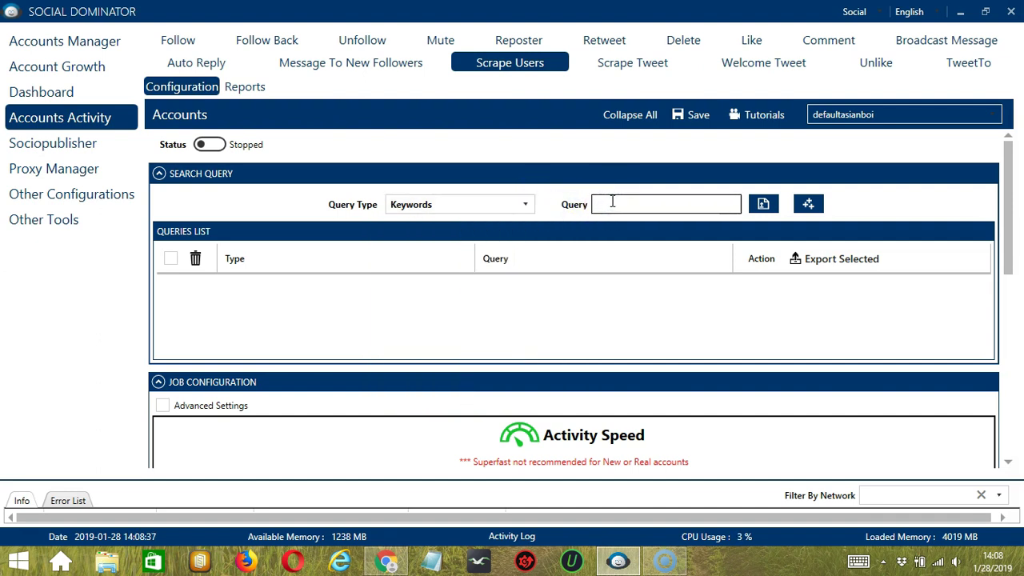
{"action": "left_click", "coordinate": [764, 206]}
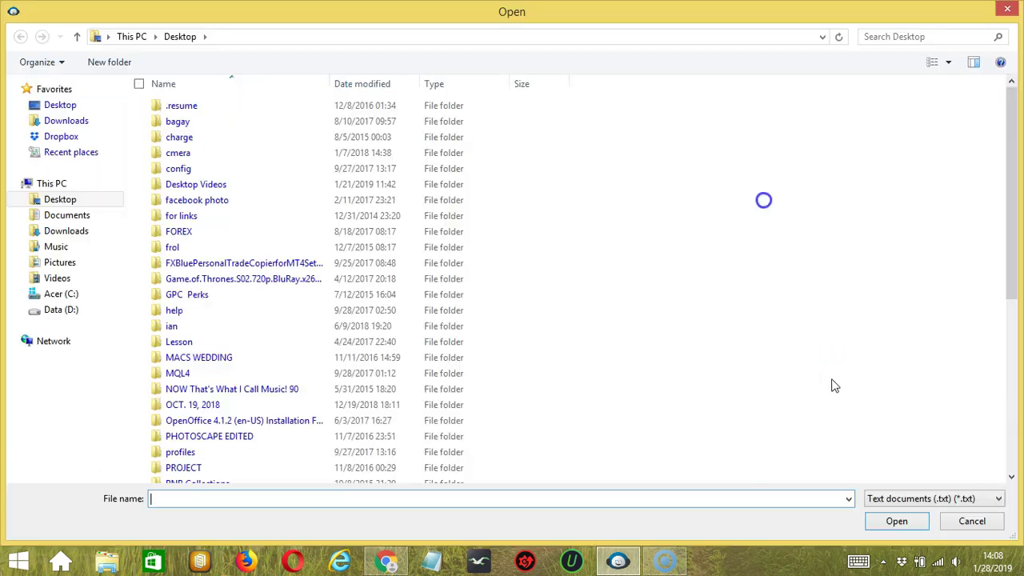
{"action": "left_click", "coordinate": [972, 520]}
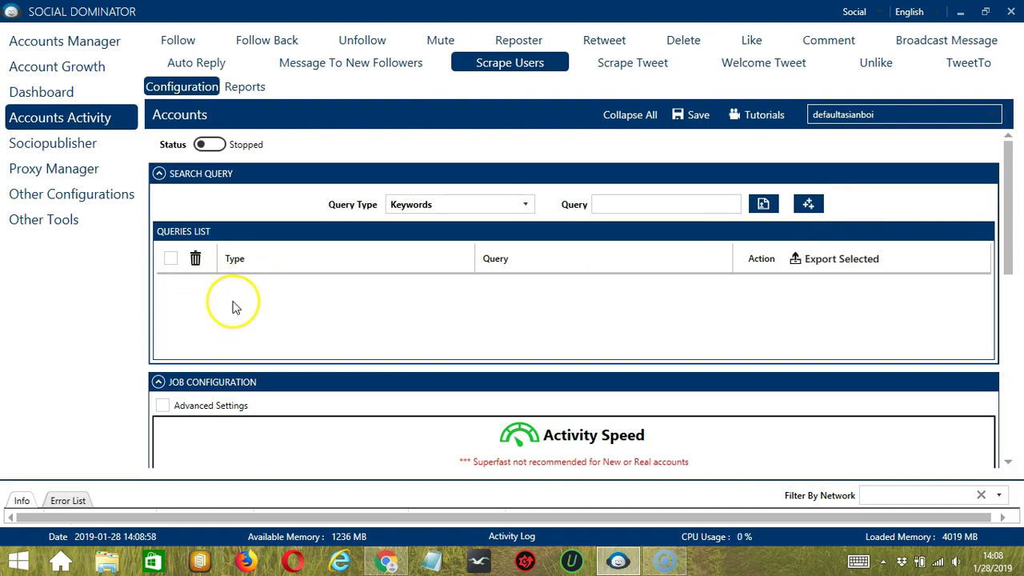
Add a Keywords query for 'foodies' to the queries list.
{"action": "left_click", "coordinate": [616, 203]}
{"action": "type", "text": "foodie"}
{"action": "left_click", "coordinate": [809, 203]}
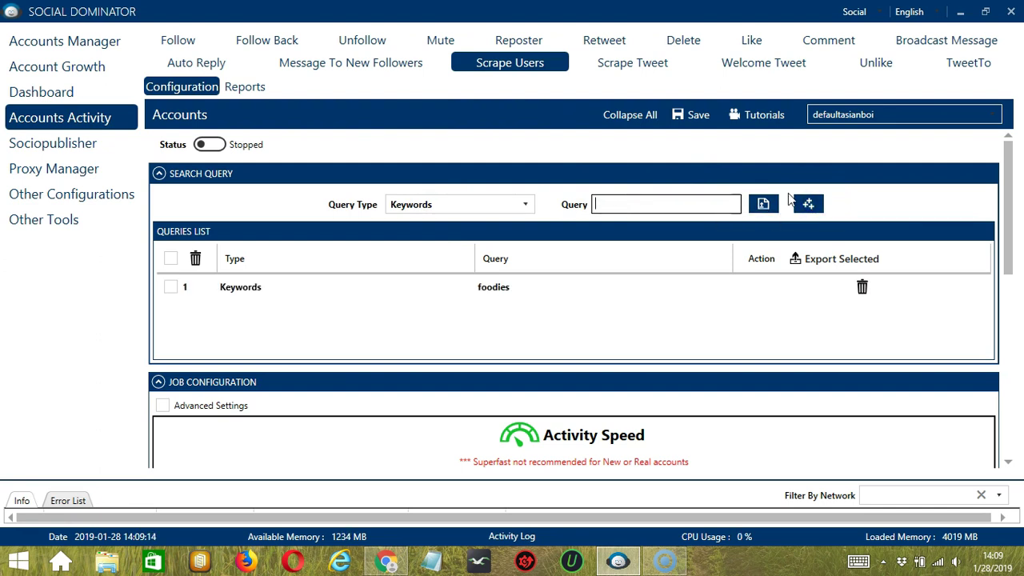
Add a Hashtags query for '#dogs'.
{"action": "left_click", "coordinate": [522, 203]}
{"action": "left_click", "coordinate": [465, 238]}
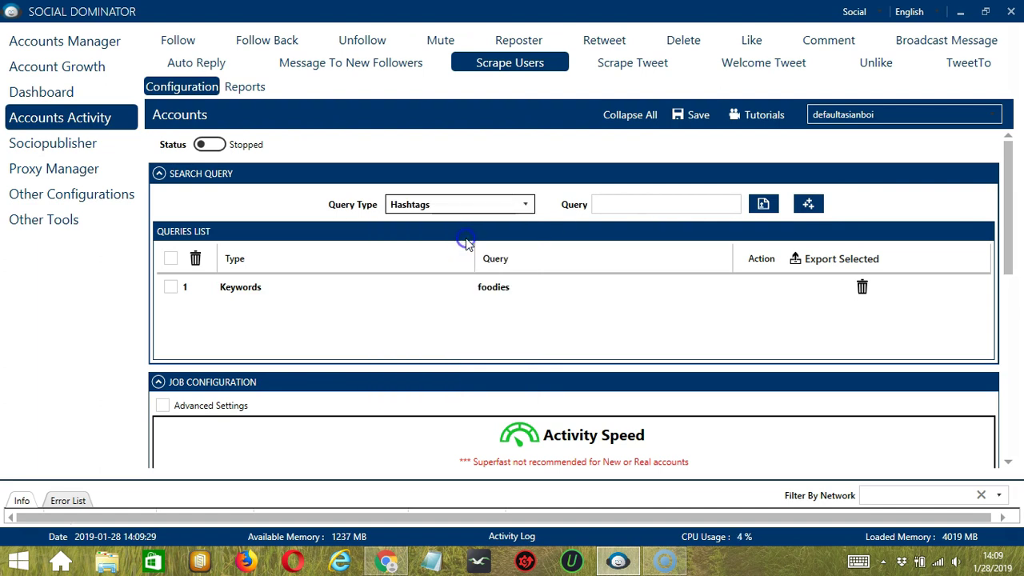
{"action": "left_click", "coordinate": [618, 200]}
{"action": "type", "text": "#dogs"}
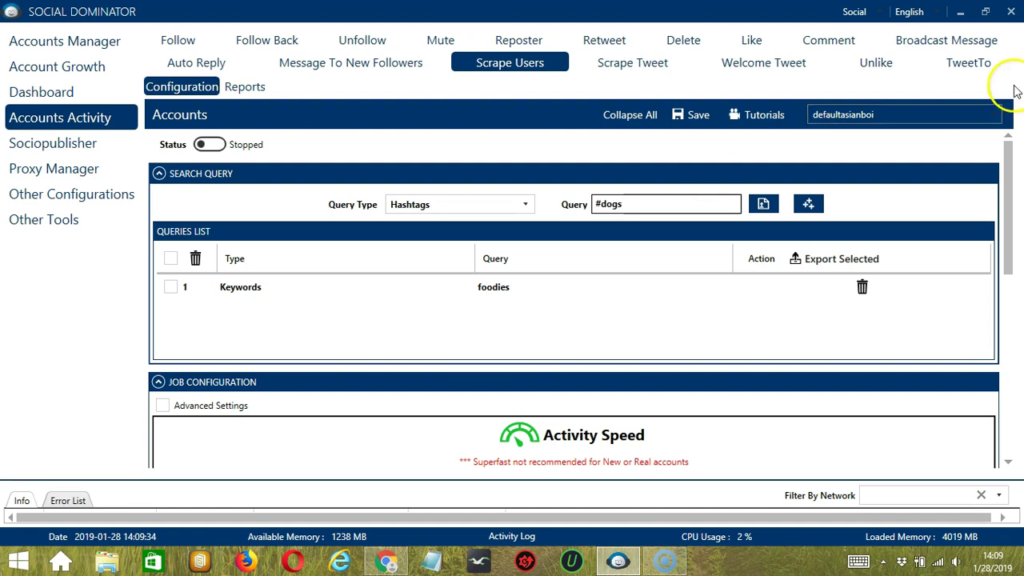
{"action": "left_click", "coordinate": [808, 204]}
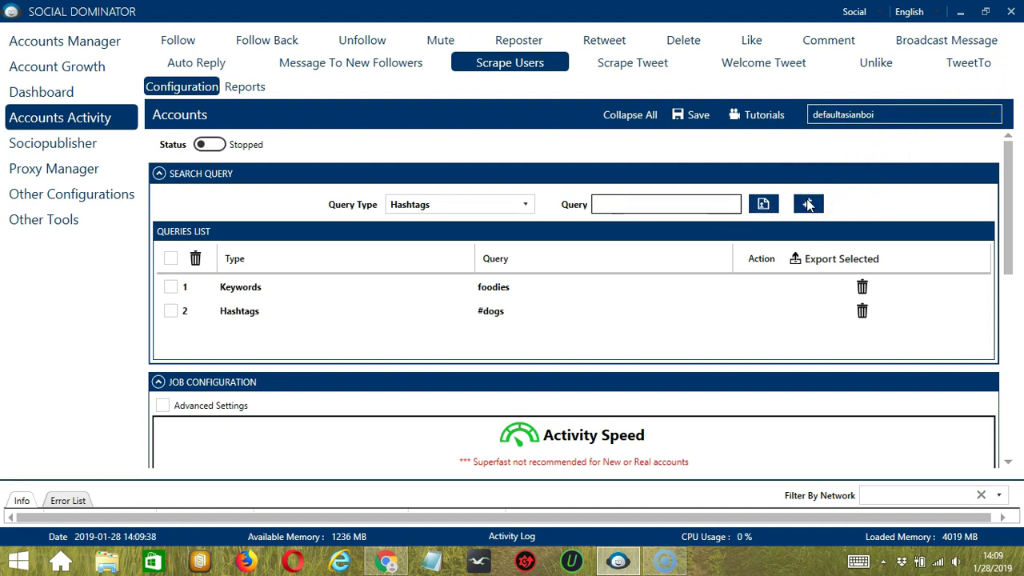
Add a Location Users query 'games:tokyo:japan:15' for Tokyo, Japan.
{"action": "left_click", "coordinate": [528, 207]}
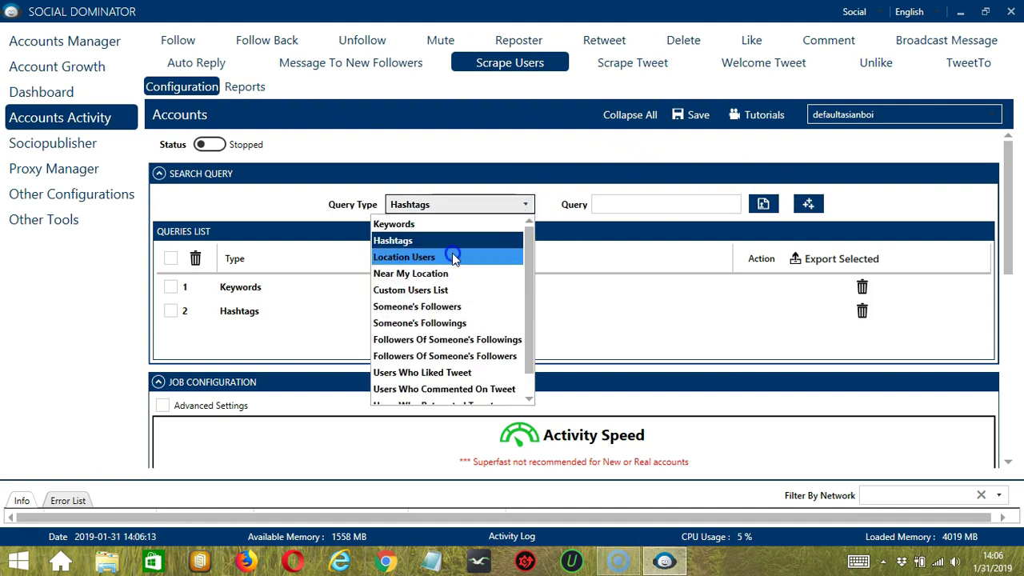
{"action": "left_click", "coordinate": [453, 253]}
{"action": "left_click", "coordinate": [571, 208]}
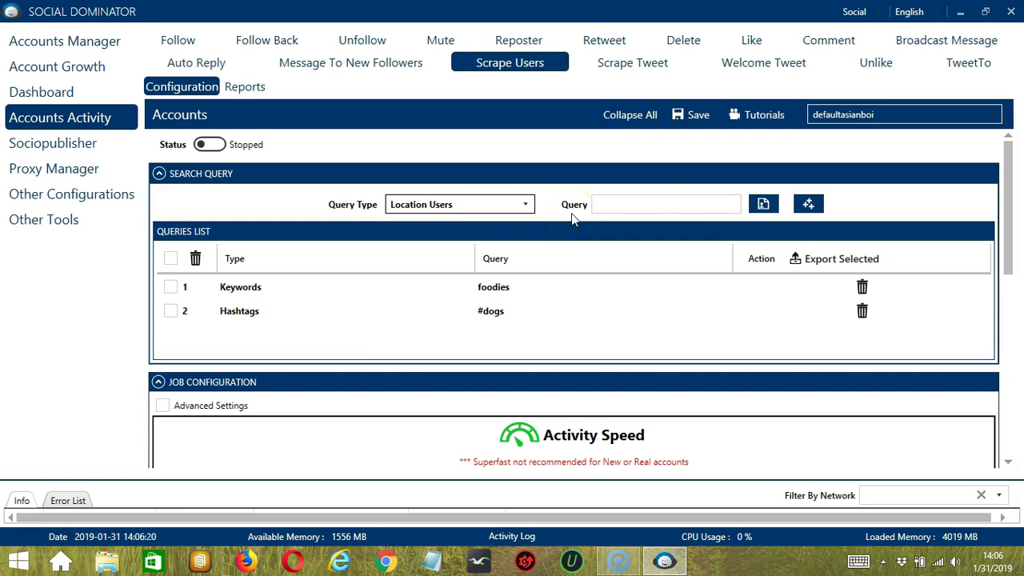
{"action": "left_click", "coordinate": [608, 205]}
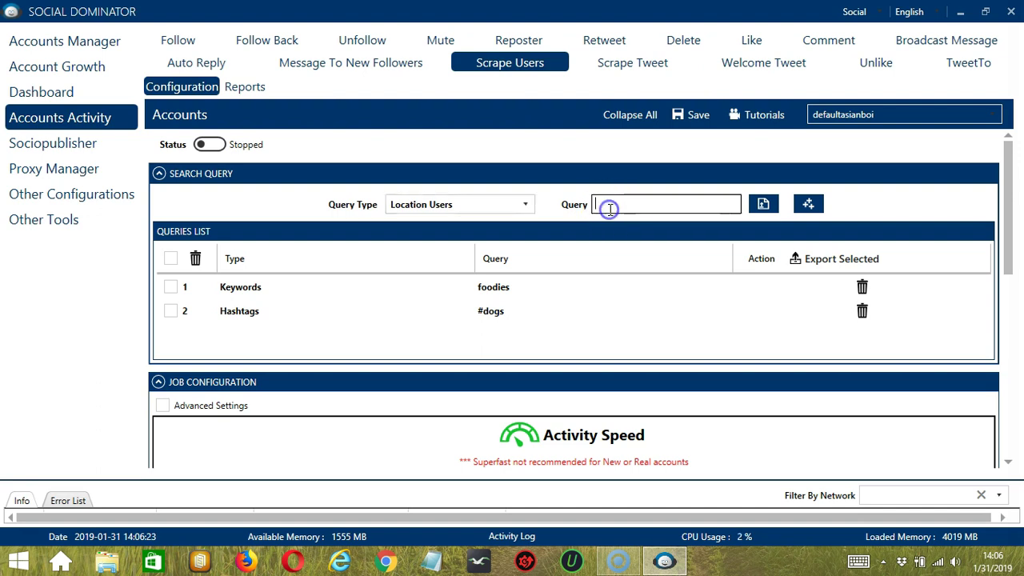
{"action": "type", "text": "games:"}
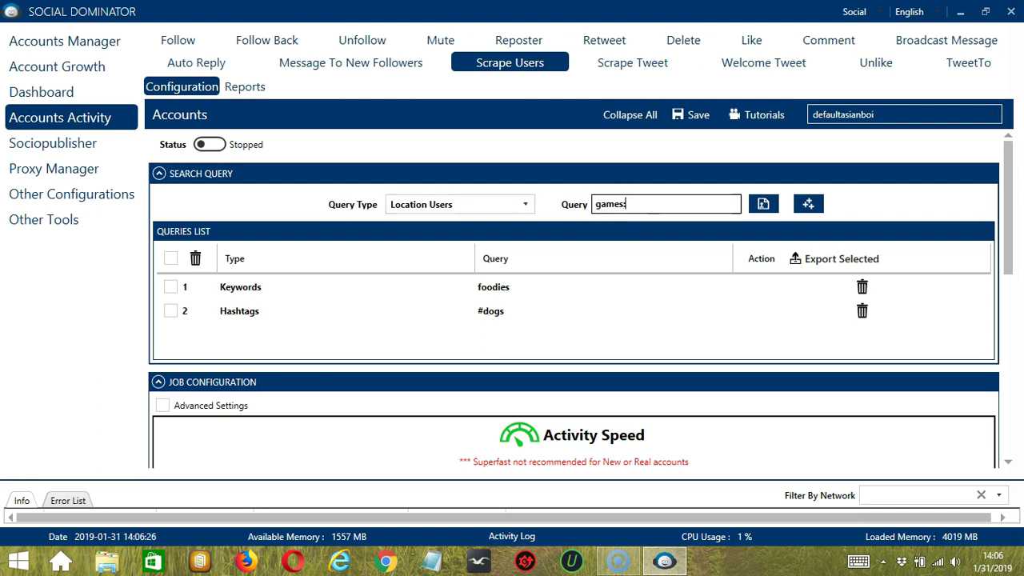
{"action": "left_click", "coordinate": [626, 204]}
{"action": "type", "text": "tokyo:japan:15"}
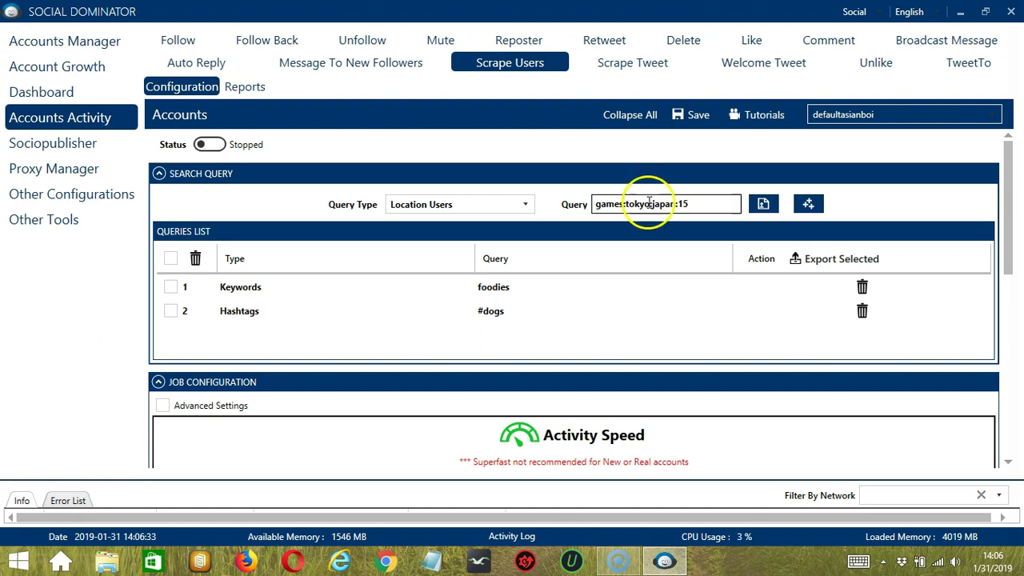
{"action": "left_click", "coordinate": [809, 204]}
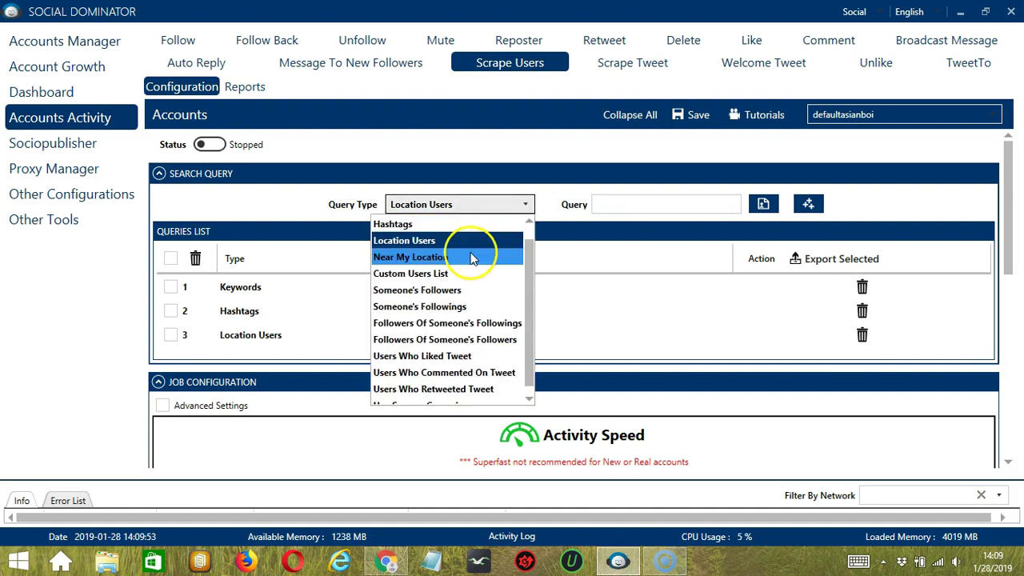
Add a Near My Location query for 'dogs'.
{"action": "left_click", "coordinate": [468, 256]}
{"action": "left_click", "coordinate": [663, 205]}
{"action": "type", "text": "dogs"}
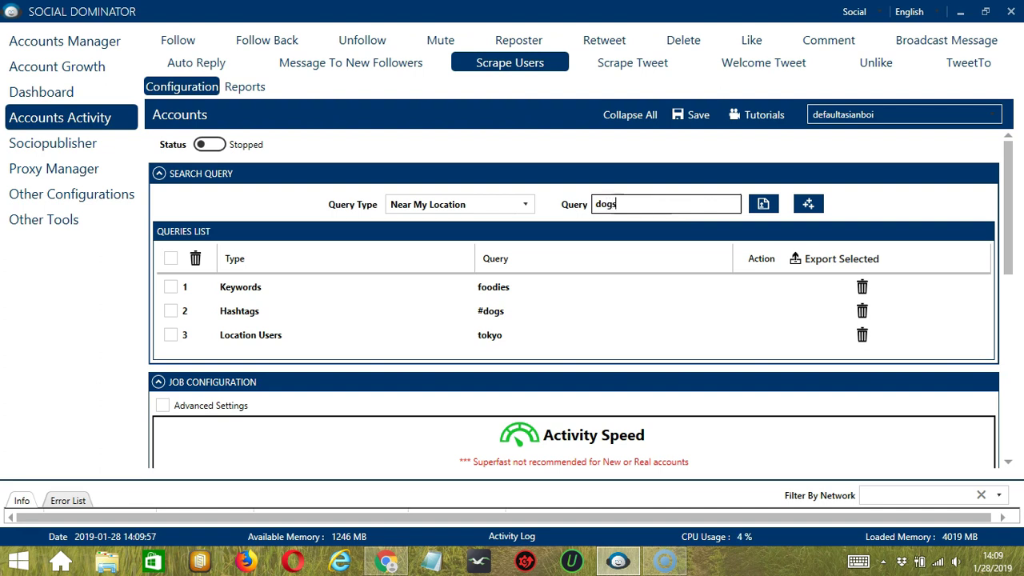
{"action": "left_click", "coordinate": [805, 205]}
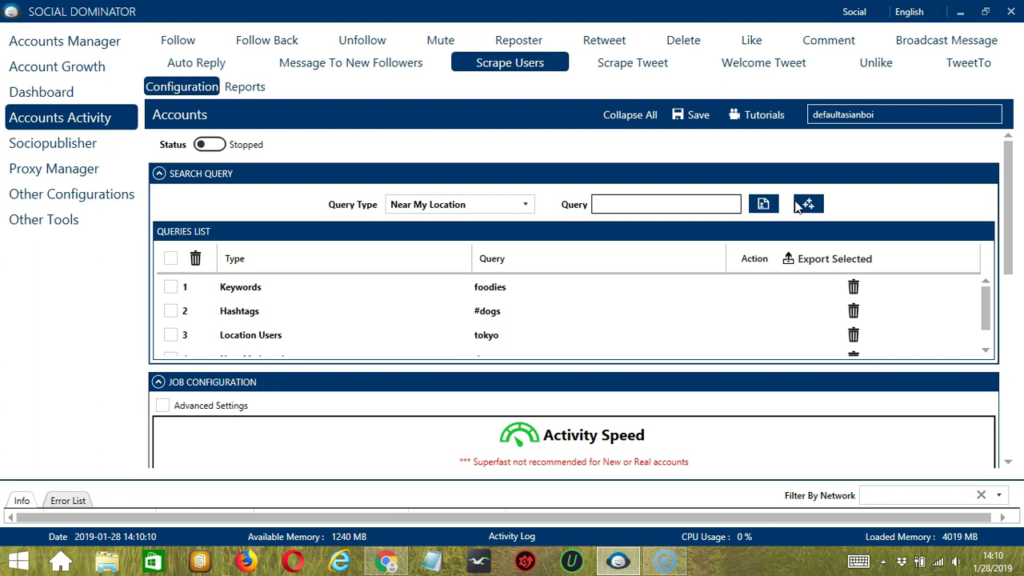
Add elonmusk as Custom Users List and Someone's Followers queries.
{"action": "left_click", "coordinate": [525, 204]}
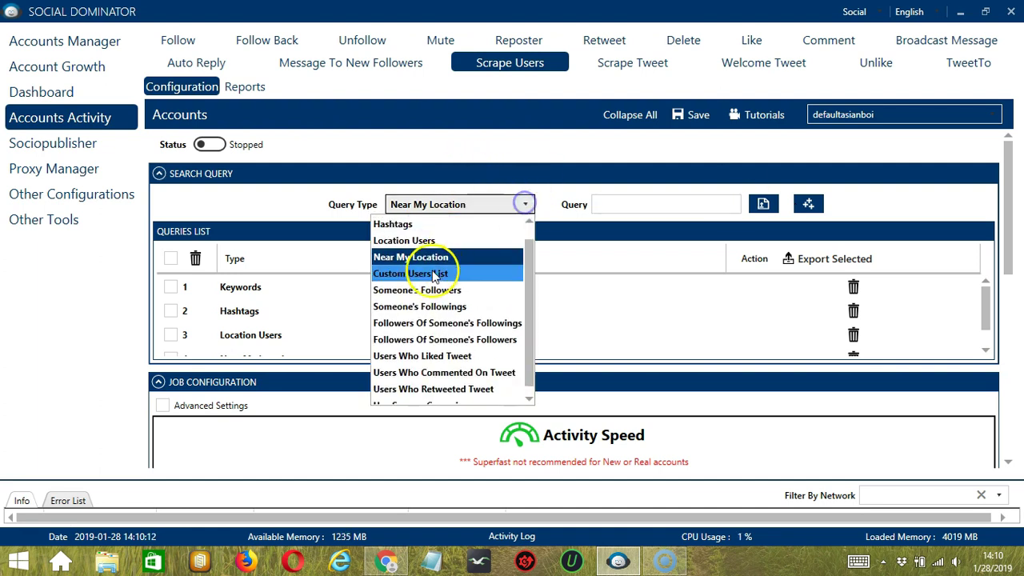
{"action": "left_click", "coordinate": [428, 276]}
{"action": "left_click", "coordinate": [657, 206]}
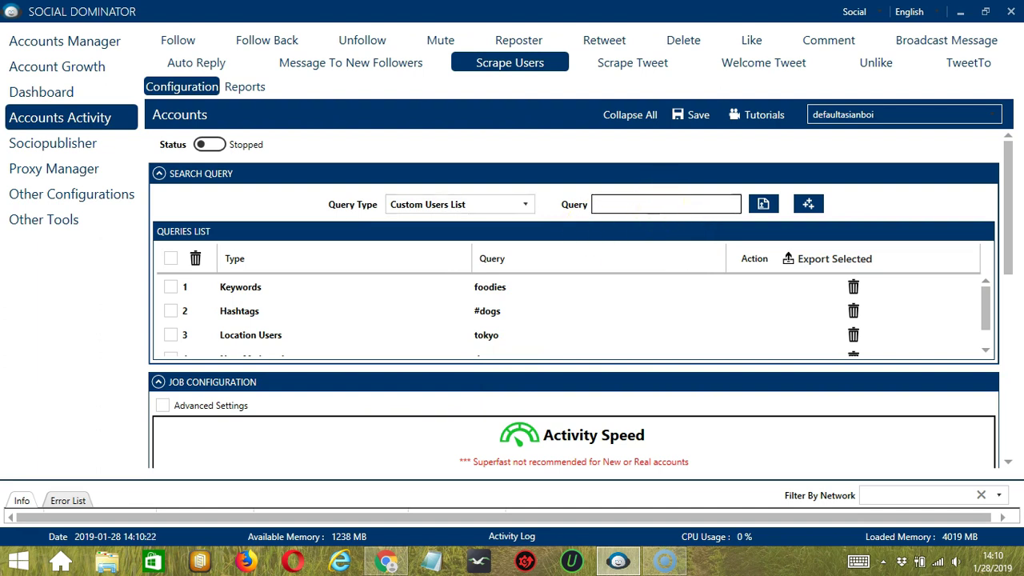
{"action": "type", "text": "elonmusk"}
{"action": "left_click", "coordinate": [796, 205]}
{"action": "left_click", "coordinate": [524, 204]}
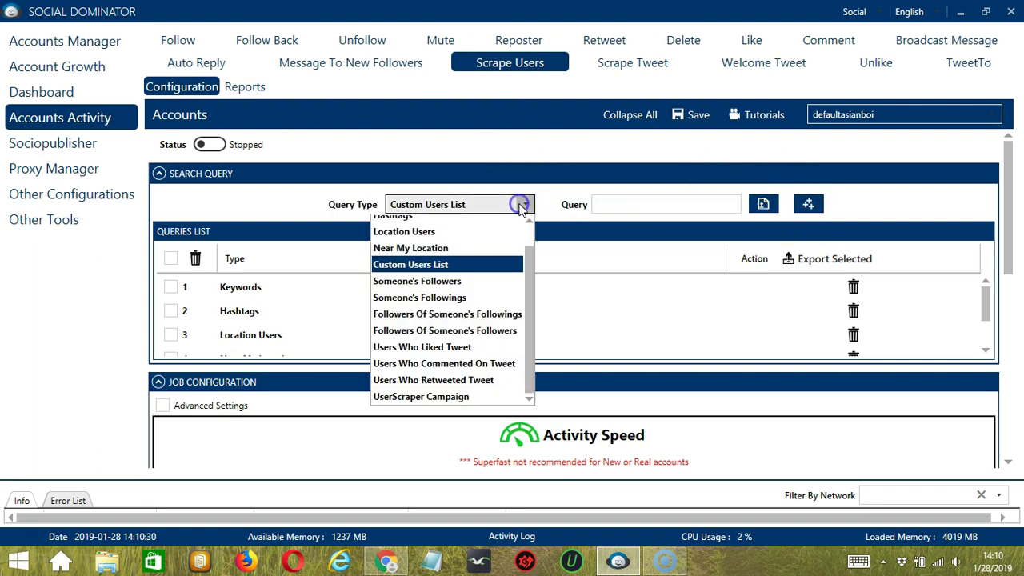
{"action": "left_click", "coordinate": [396, 292]}
{"action": "left_click", "coordinate": [638, 206]}
{"action": "type", "text": "elonmusk"}
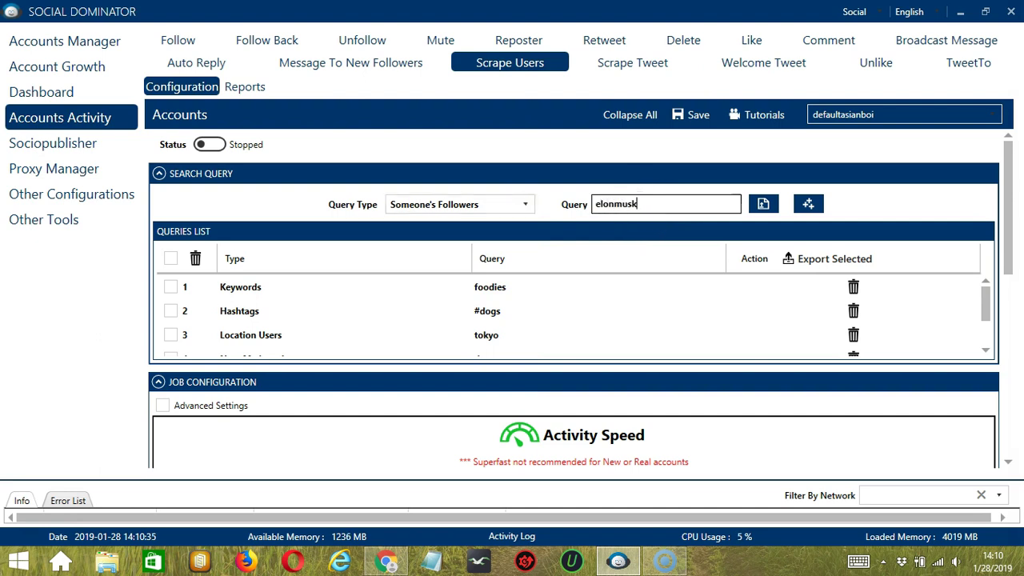
{"action": "left_click", "coordinate": [764, 204]}
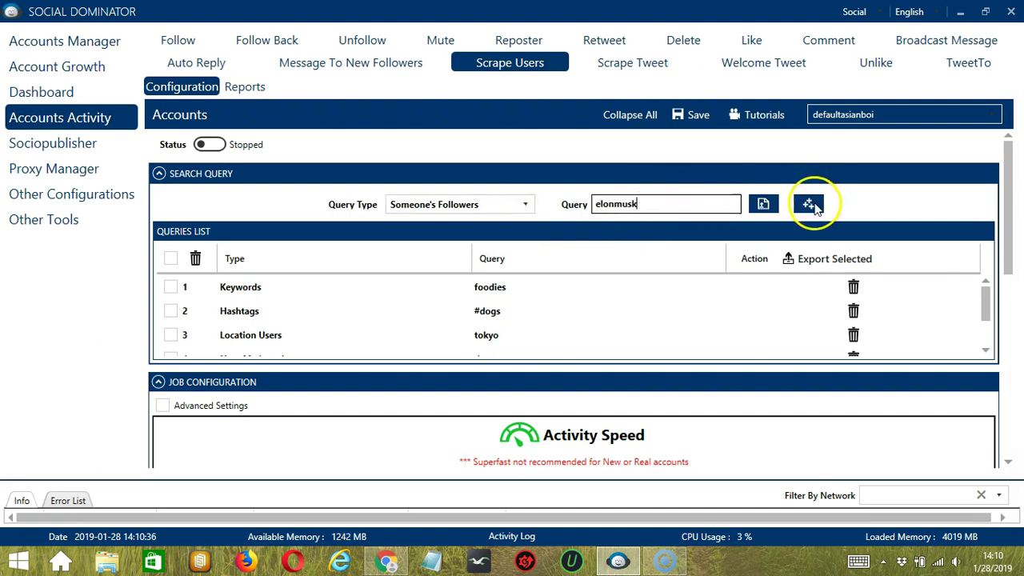
Add elonmusk as a Someone's Followings query.
{"action": "left_click", "coordinate": [651, 206]}
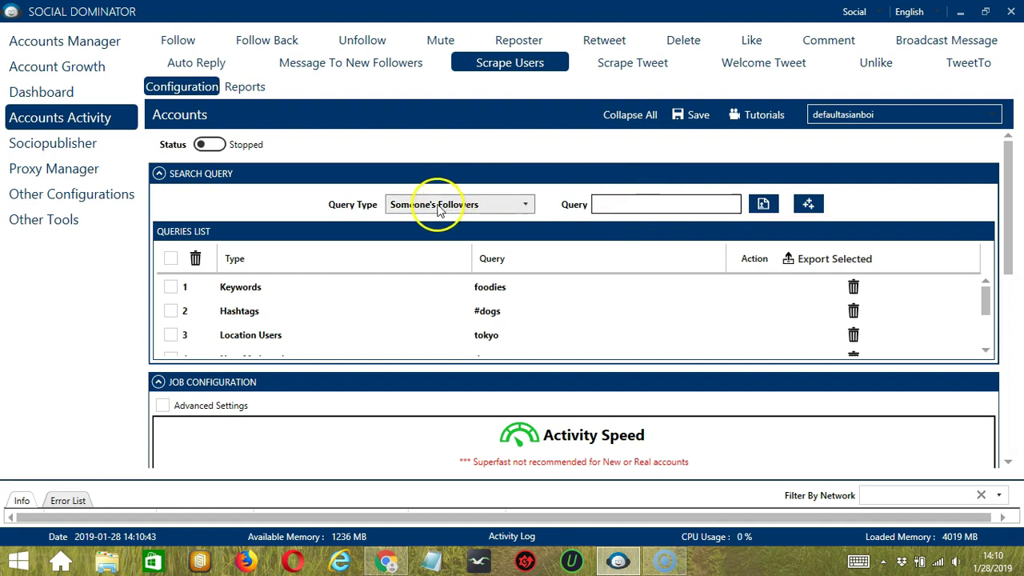
{"action": "left_click", "coordinate": [502, 206]}
{"action": "left_click", "coordinate": [409, 300]}
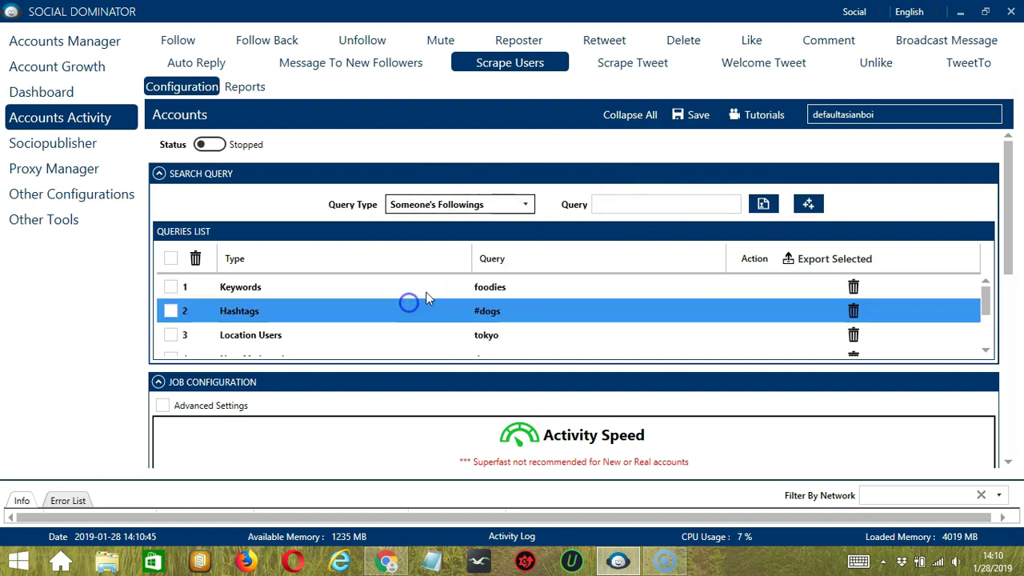
{"action": "left_click", "coordinate": [615, 204]}
{"action": "type", "text": "elon"}
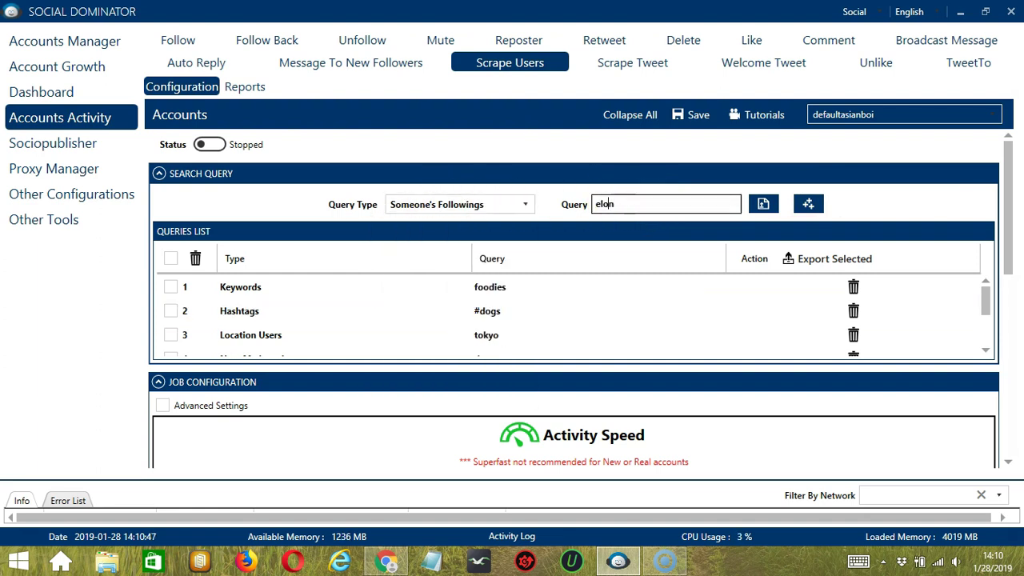
{"action": "type", "text": "musk"}
{"action": "left_click", "coordinate": [809, 204]}
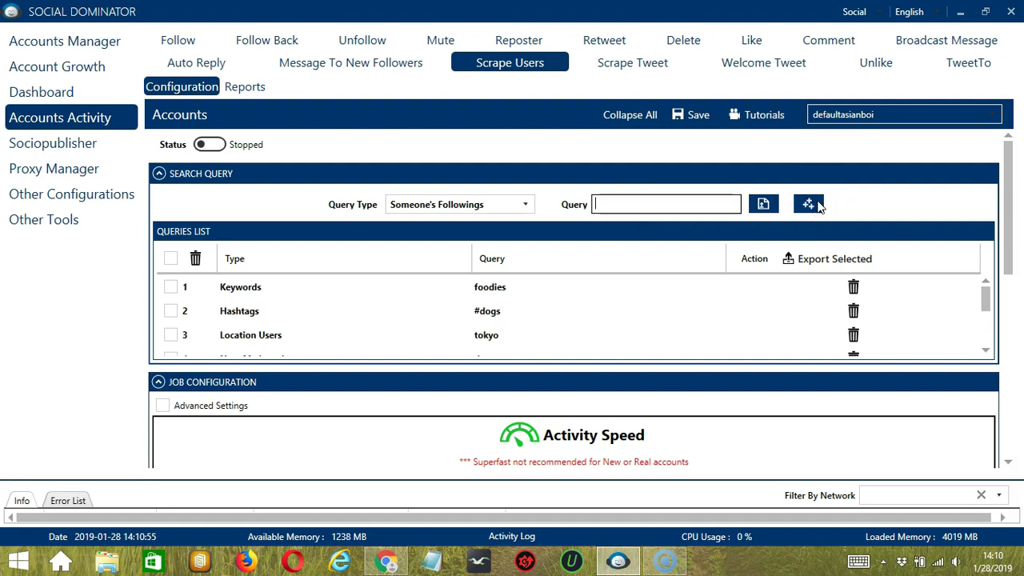
Add elonmusk queries for Followers Of Someone's Followings and Followers Of Someone's Followers.
{"action": "left_click", "coordinate": [460, 204]}
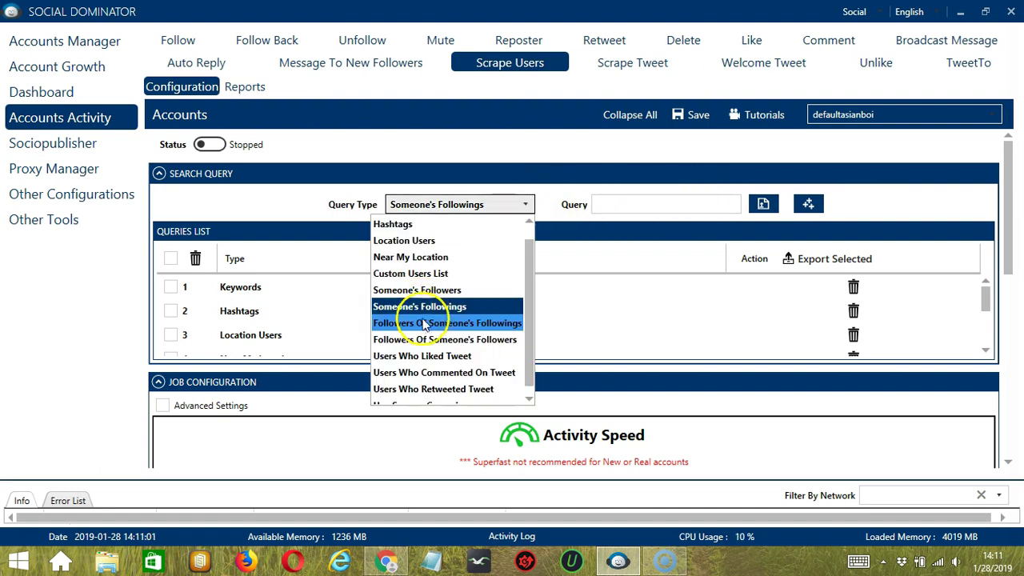
{"action": "left_click", "coordinate": [429, 325]}
{"action": "left_click", "coordinate": [650, 205]}
{"action": "type", "text": "elonmusk"}
{"action": "left_click", "coordinate": [808, 204]}
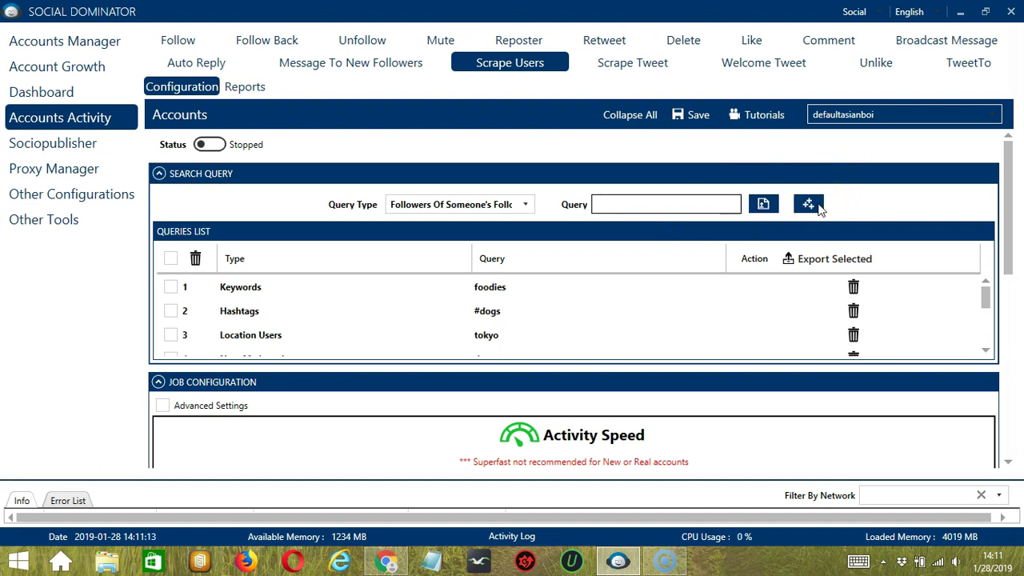
{"action": "left_click", "coordinate": [525, 205]}
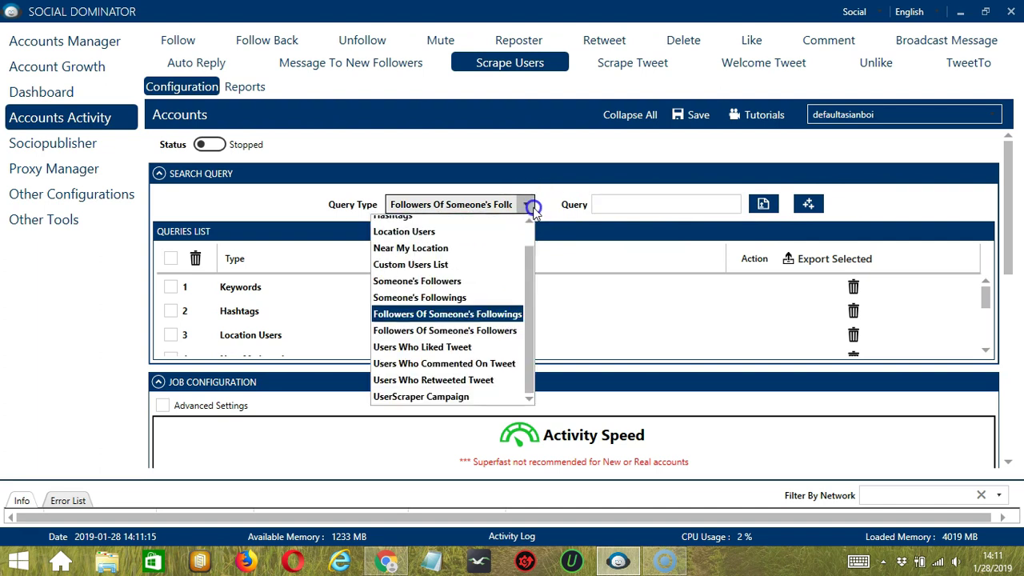
{"action": "left_click", "coordinate": [448, 339]}
{"action": "left_click", "coordinate": [661, 205]}
{"action": "type", "text": "elonm"}
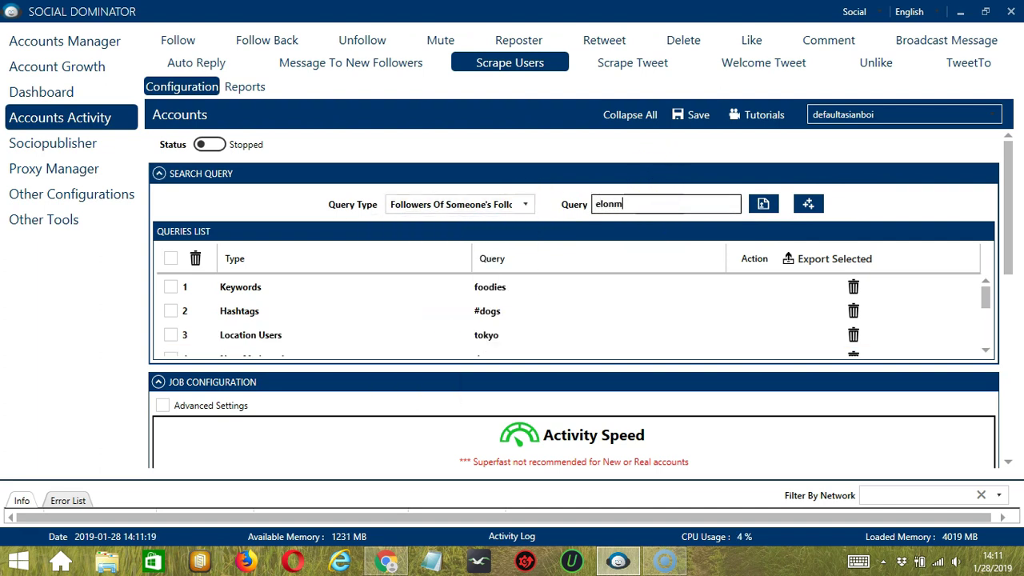
{"action": "type", "text": "usk"}
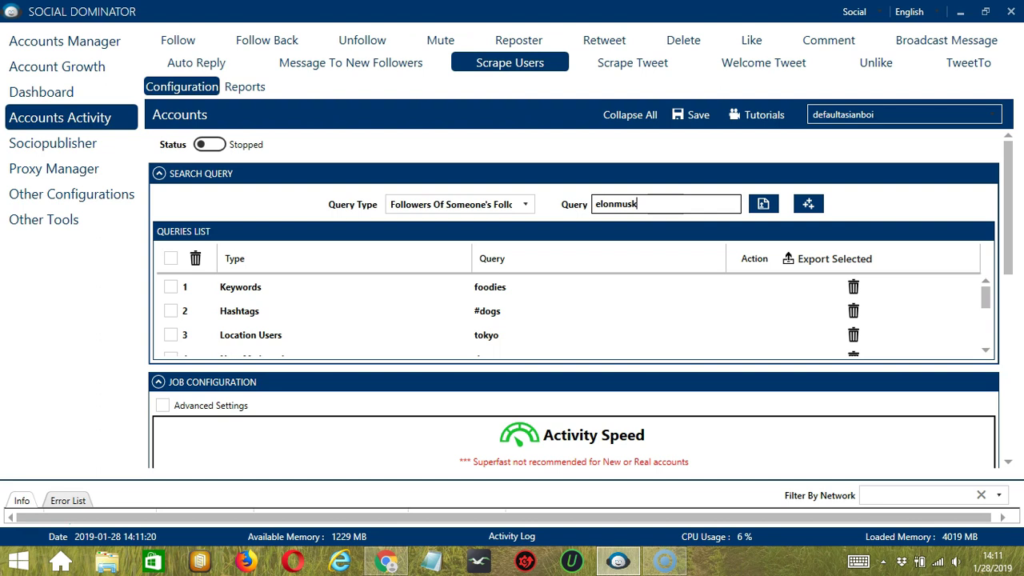
{"action": "left_click", "coordinate": [814, 207]}
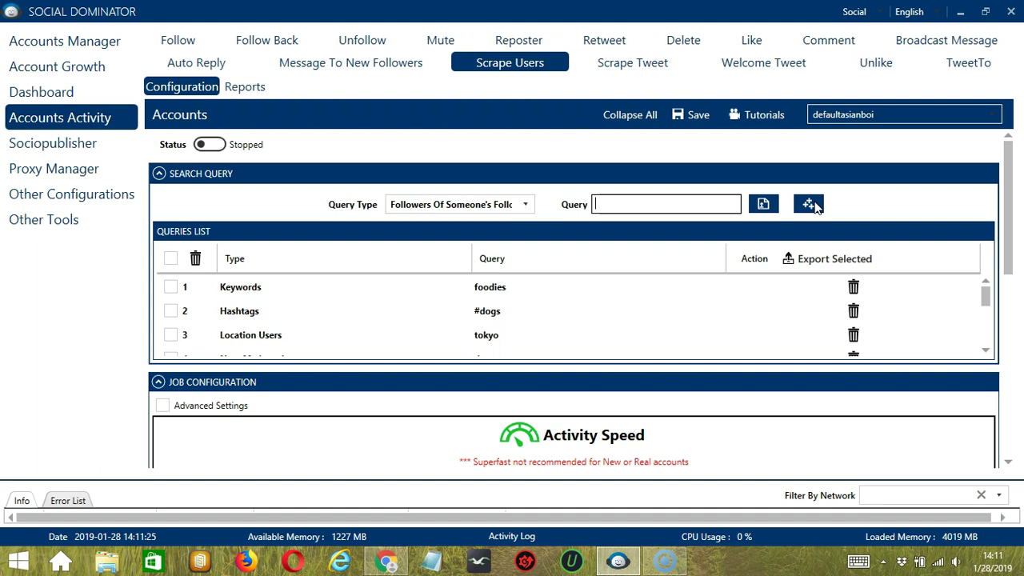
Set query type to Users Who Liked Tweet and copy the latest tweet's link in Chrome.
{"action": "left_click", "coordinate": [525, 206]}
{"action": "left_click", "coordinate": [438, 346]}
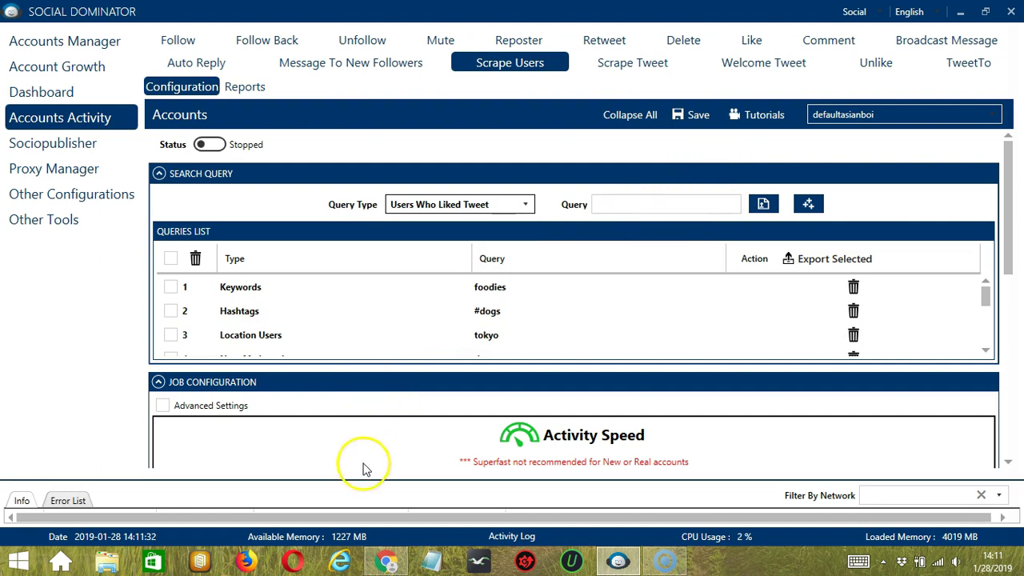
{"action": "left_click", "coordinate": [386, 562]}
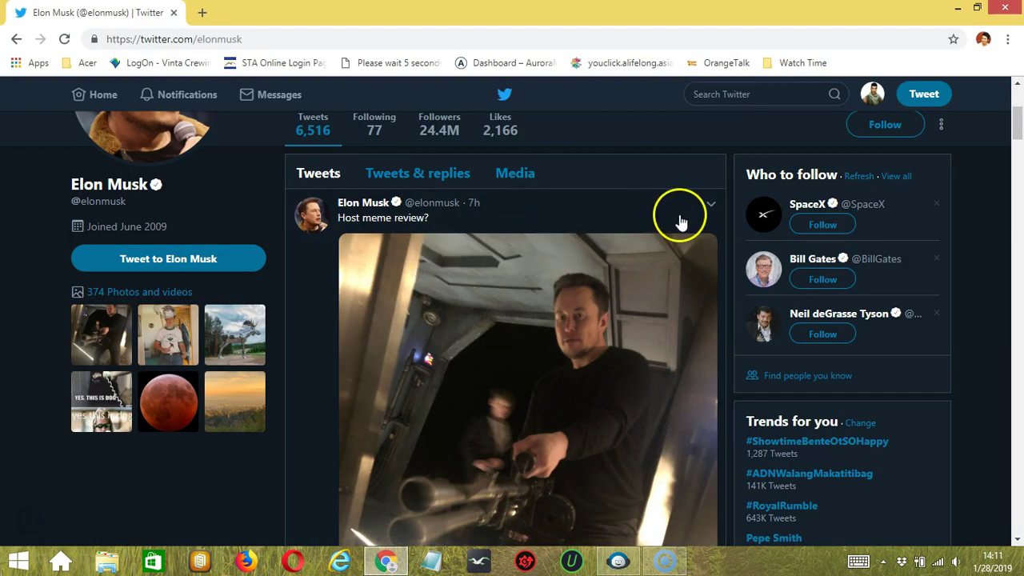
{"action": "left_click", "coordinate": [710, 206]}
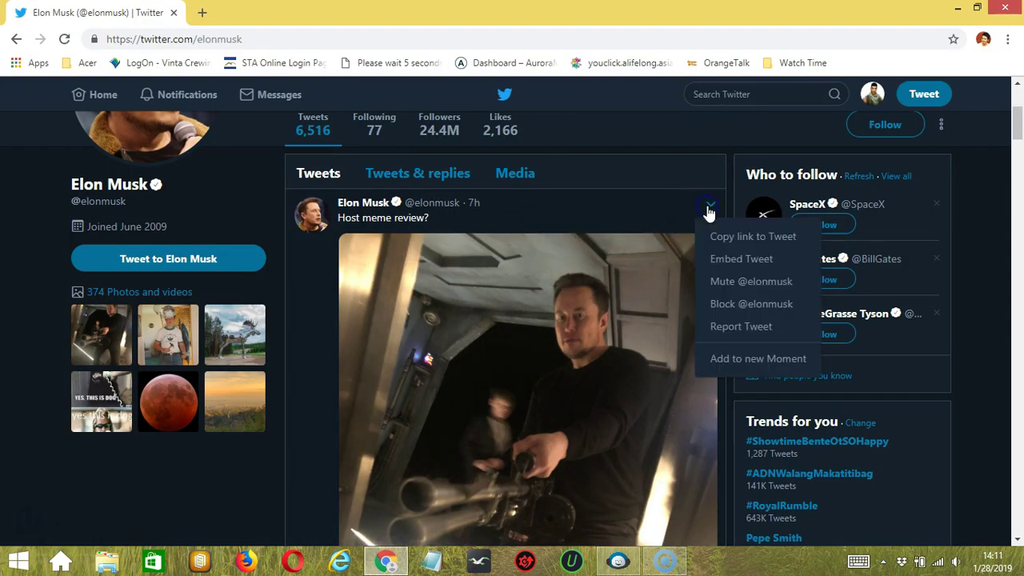
{"action": "left_click", "coordinate": [742, 239]}
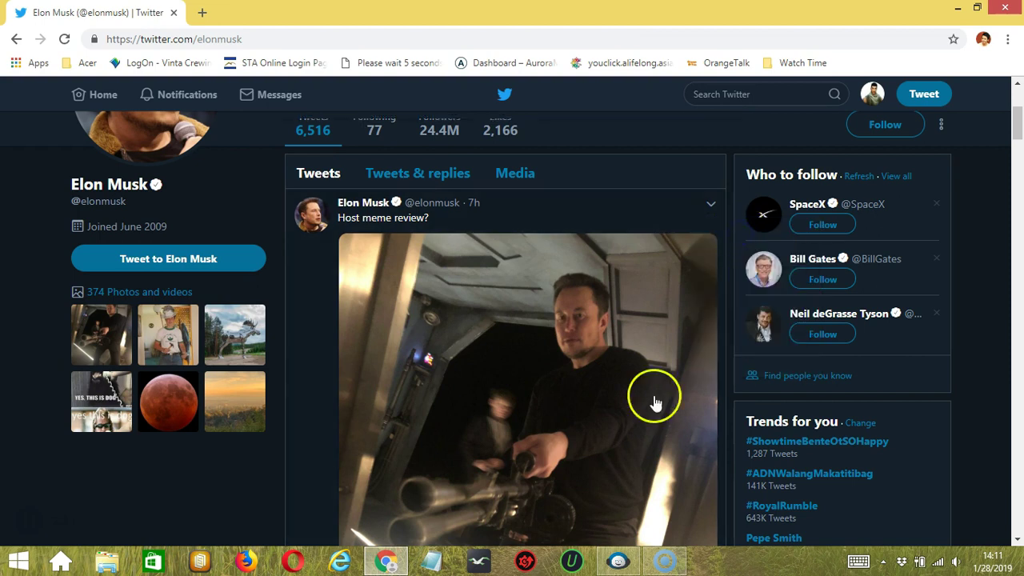
{"action": "left_click", "coordinate": [619, 564]}
Add the copied tweet link as Users Who Liked Tweet and Users Who Commented On Tweet queries.
{"action": "left_click", "coordinate": [631, 206]}
{"action": "key", "text": "ctrl+v"}
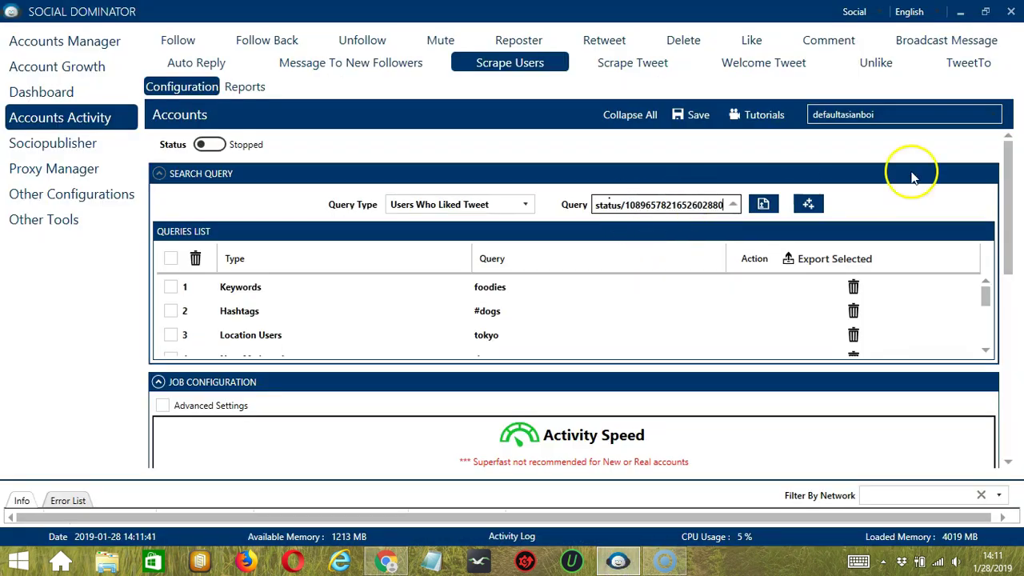
{"action": "left_click", "coordinate": [809, 204]}
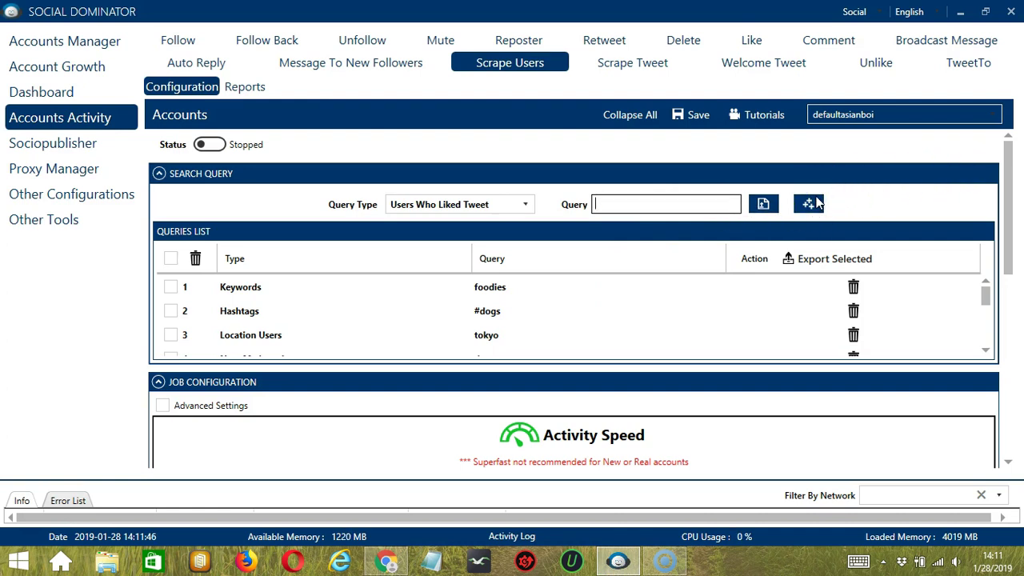
{"action": "left_click", "coordinate": [480, 204]}
{"action": "left_click", "coordinate": [380, 373]}
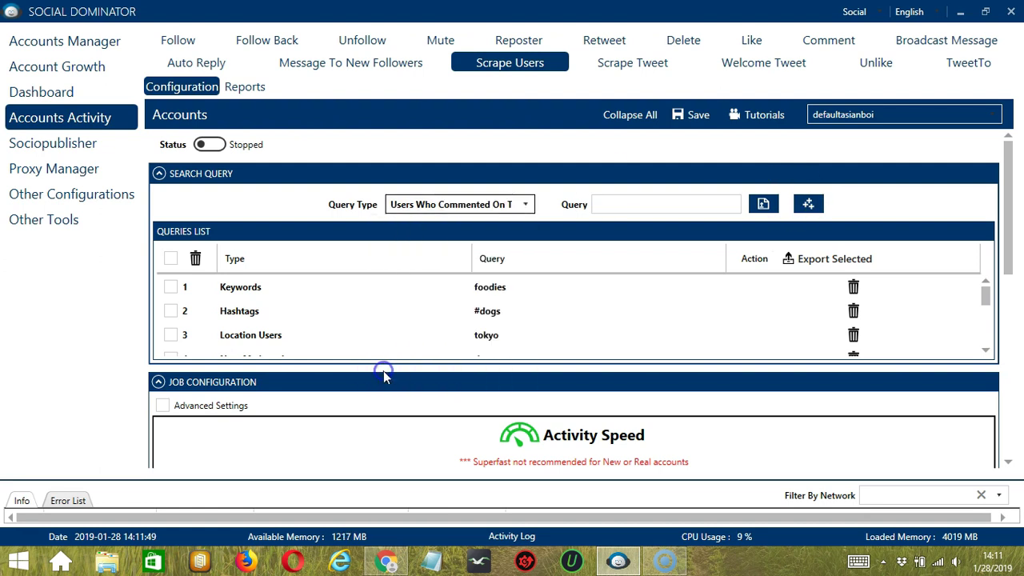
{"action": "left_click", "coordinate": [617, 202]}
{"action": "key", "text": "ctrl+v"}
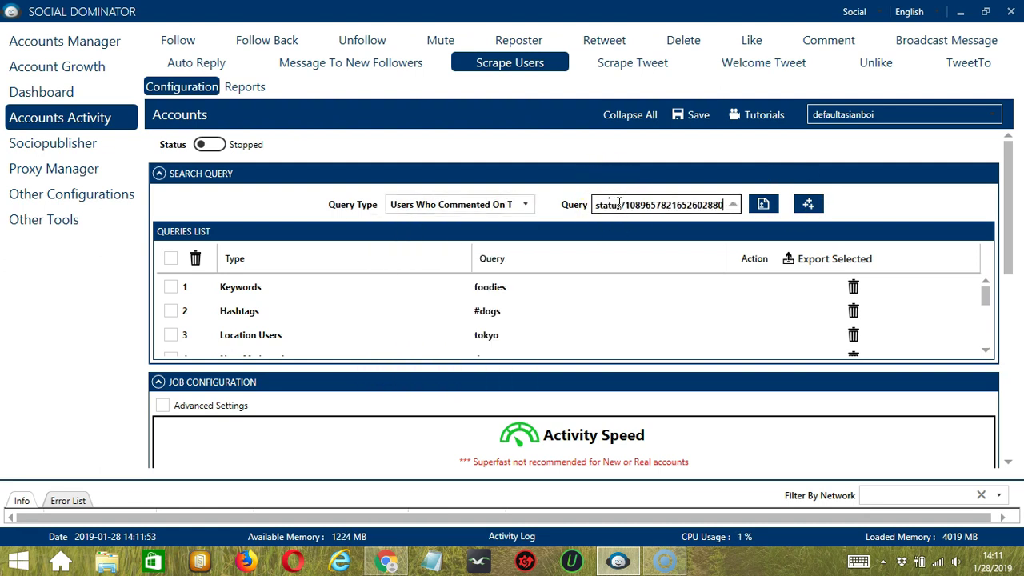
{"action": "left_click", "coordinate": [808, 205]}
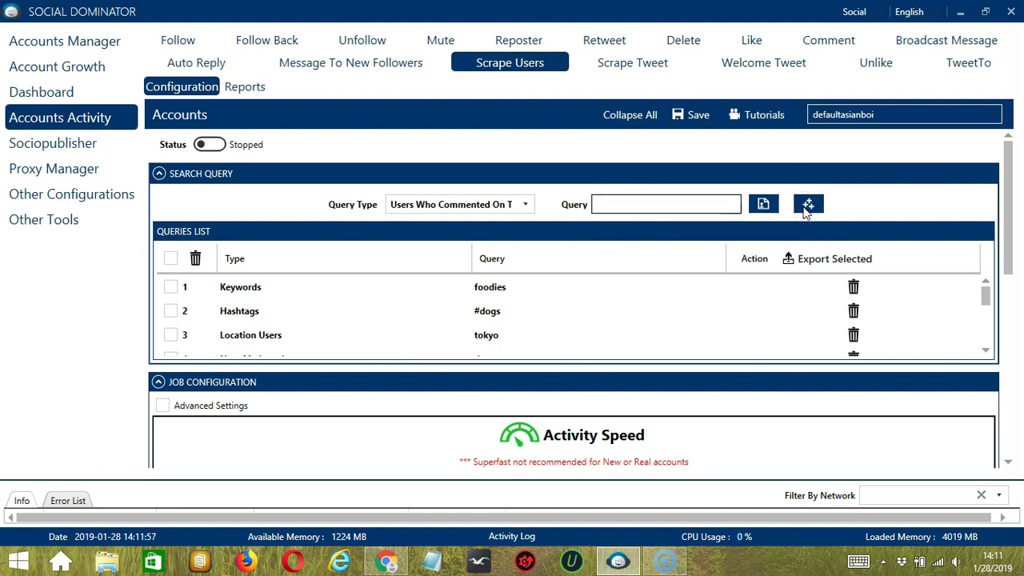
Add the same tweet link as a Users Who Retweeted Tweet query.
{"action": "left_click", "coordinate": [525, 205]}
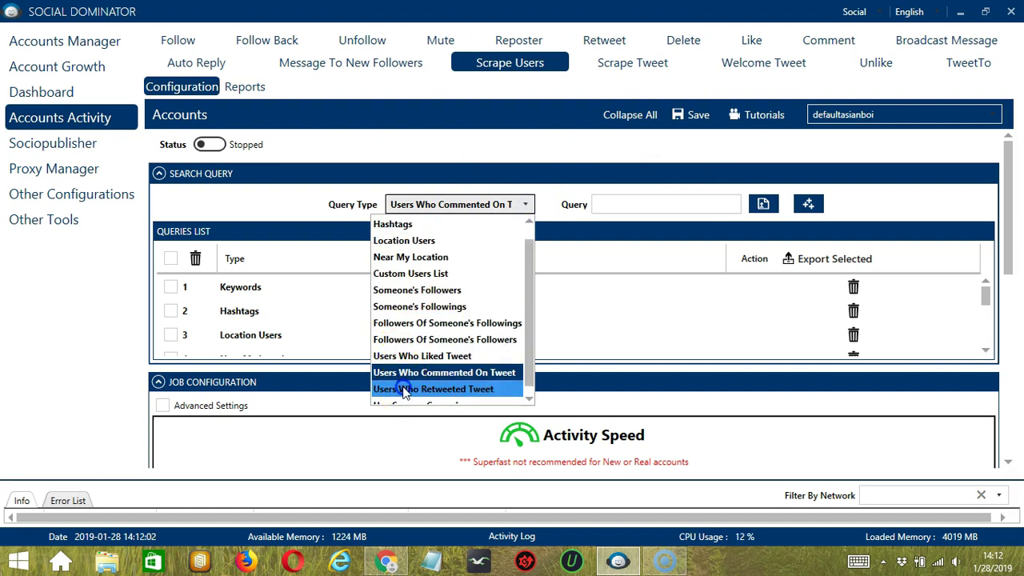
{"action": "left_click", "coordinate": [400, 389]}
{"action": "left_click", "coordinate": [643, 204]}
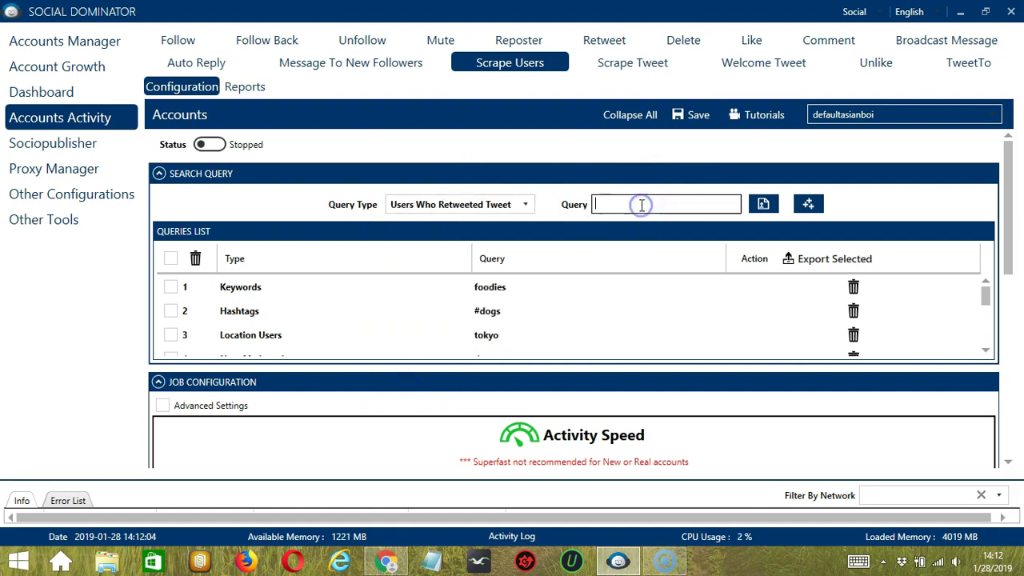
{"action": "key", "text": "ctrl+v"}
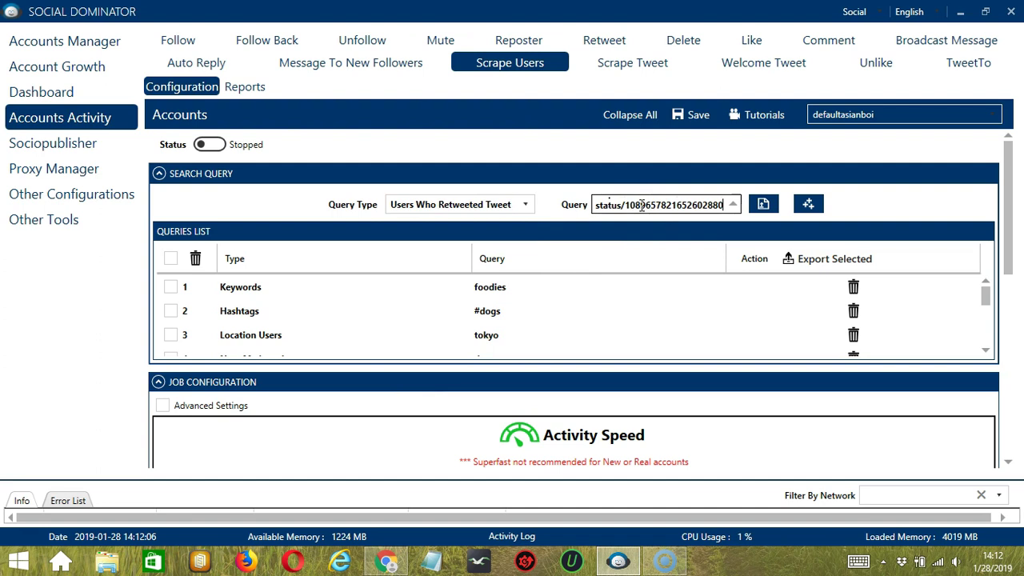
{"action": "left_click", "coordinate": [806, 205]}
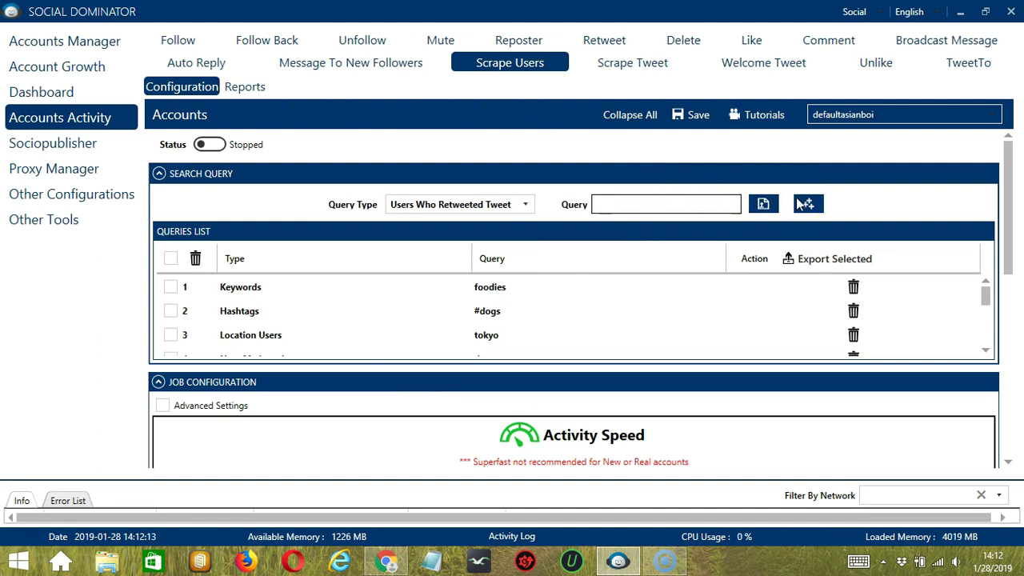
Choose UserScraper Campaign as query type and trash the Keywords 'foodies' entry.
{"action": "left_click", "coordinate": [456, 204]}
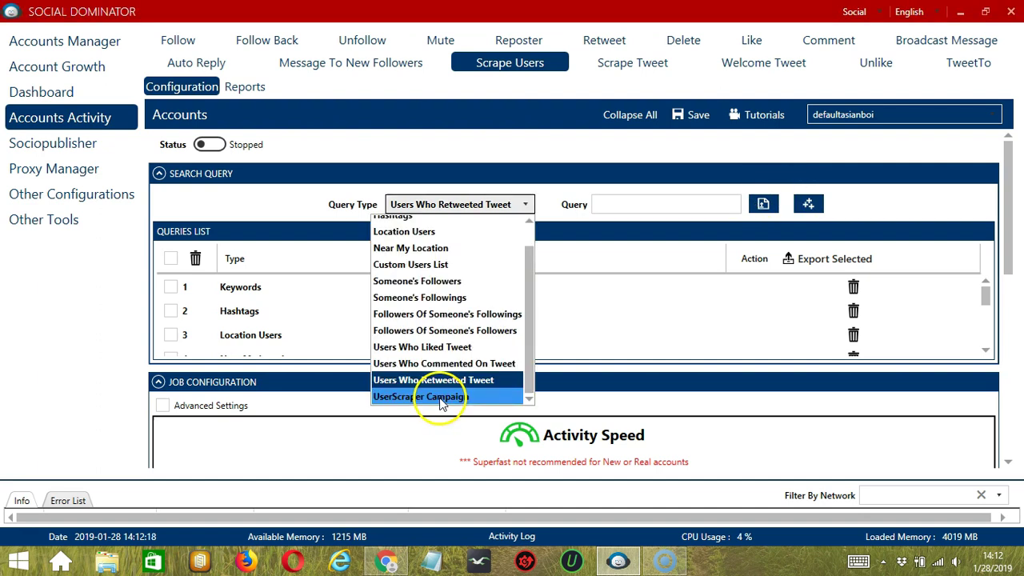
{"action": "left_click", "coordinate": [441, 397]}
{"action": "left_click", "coordinate": [697, 198]}
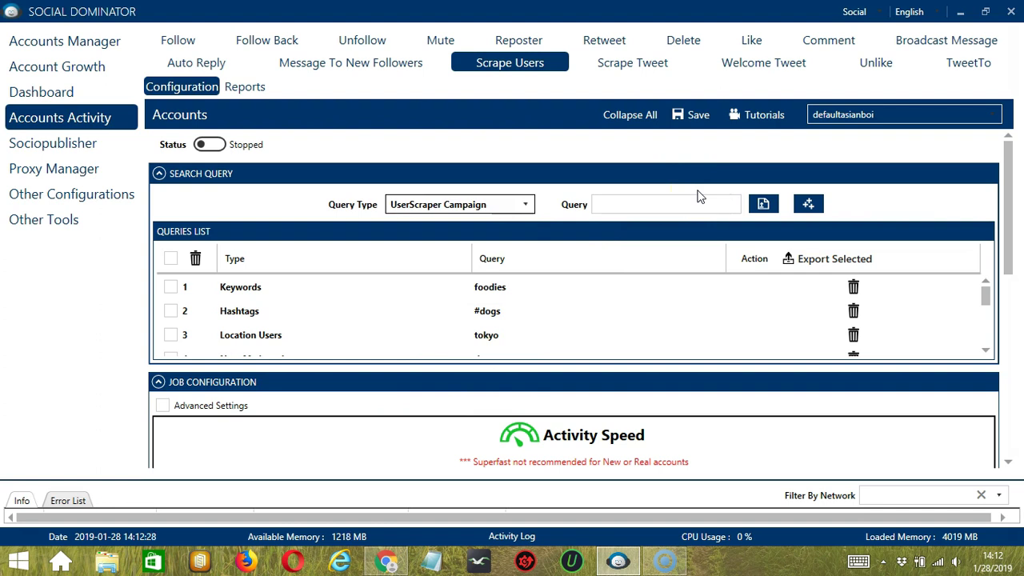
{"action": "left_click", "coordinate": [693, 197]}
{"action": "left_click", "coordinate": [526, 236]}
{"action": "left_click", "coordinate": [632, 283]}
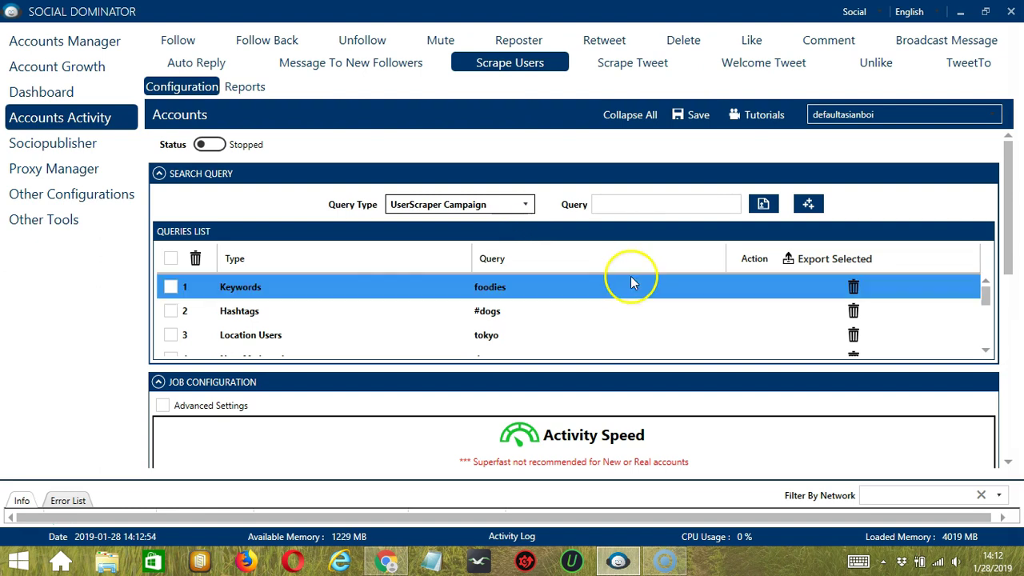
{"action": "left_click", "coordinate": [854, 287]}
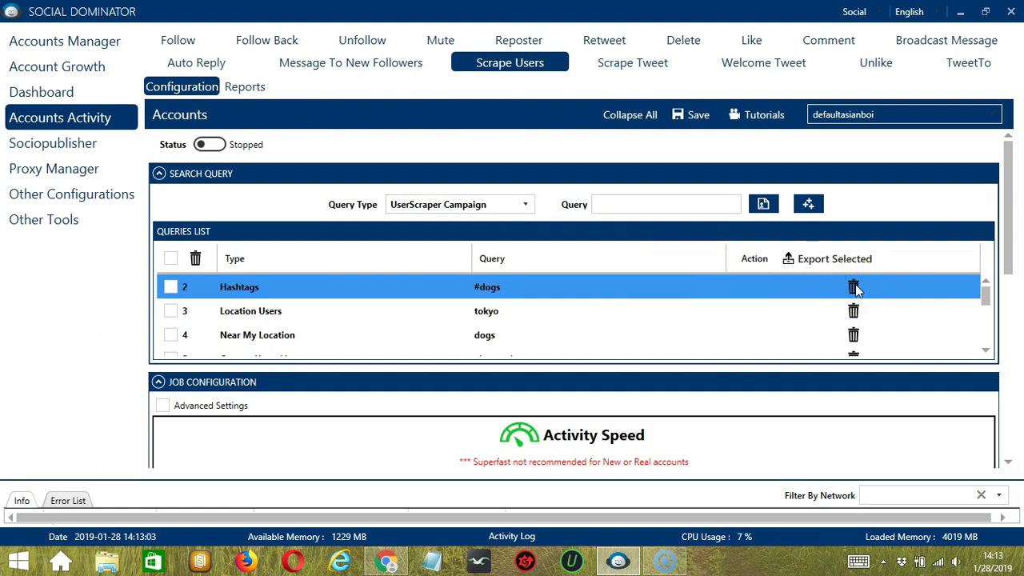
Change Activity Speed to Superfast, raising average daily activities from 22 to 107.
{"action": "scroll", "coordinate": [1005, 462], "scroll_direction": "down", "scroll_amount": 5}
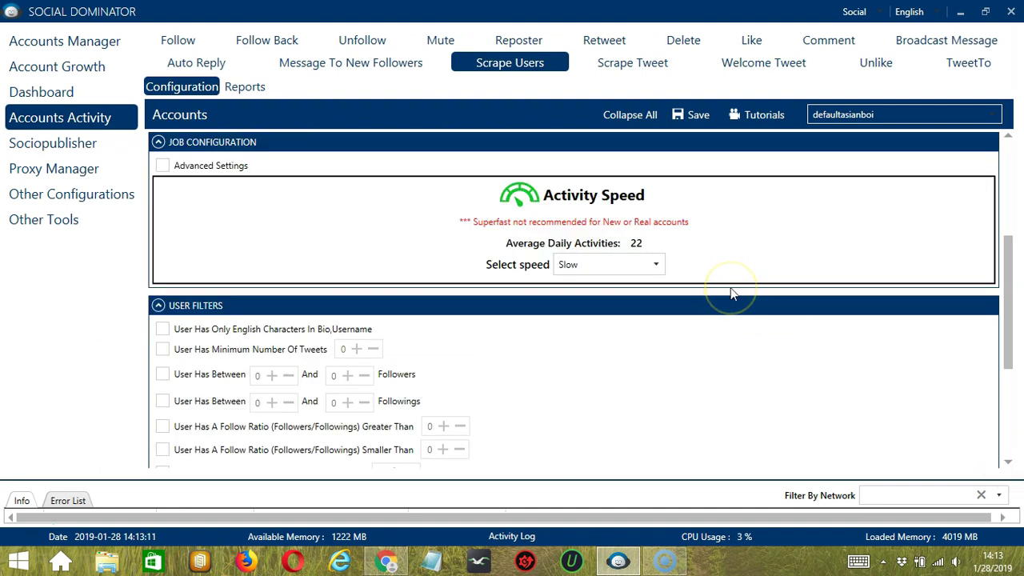
{"action": "left_click", "coordinate": [476, 232]}
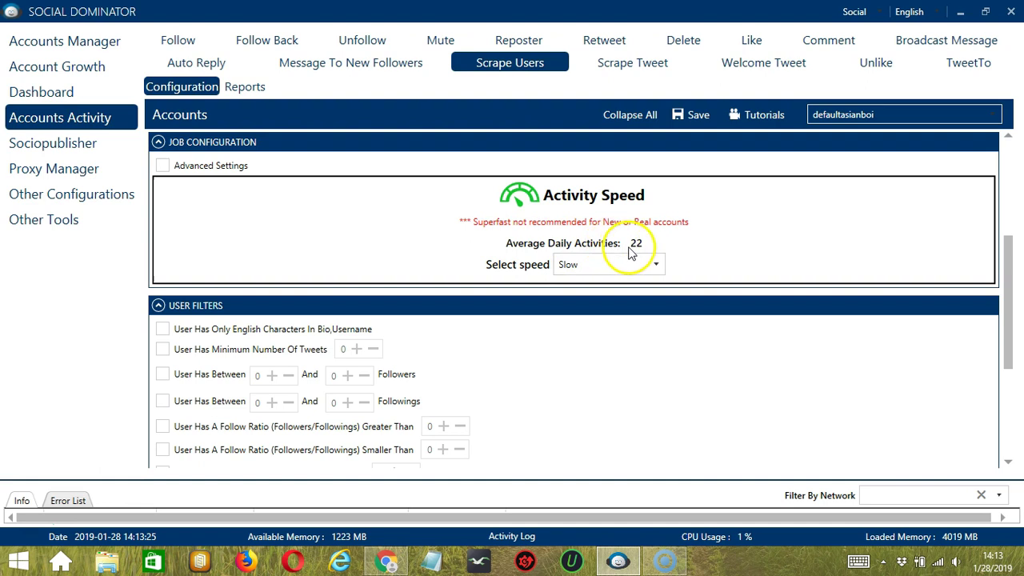
{"action": "left_click", "coordinate": [600, 266]}
{"action": "left_click", "coordinate": [578, 308]}
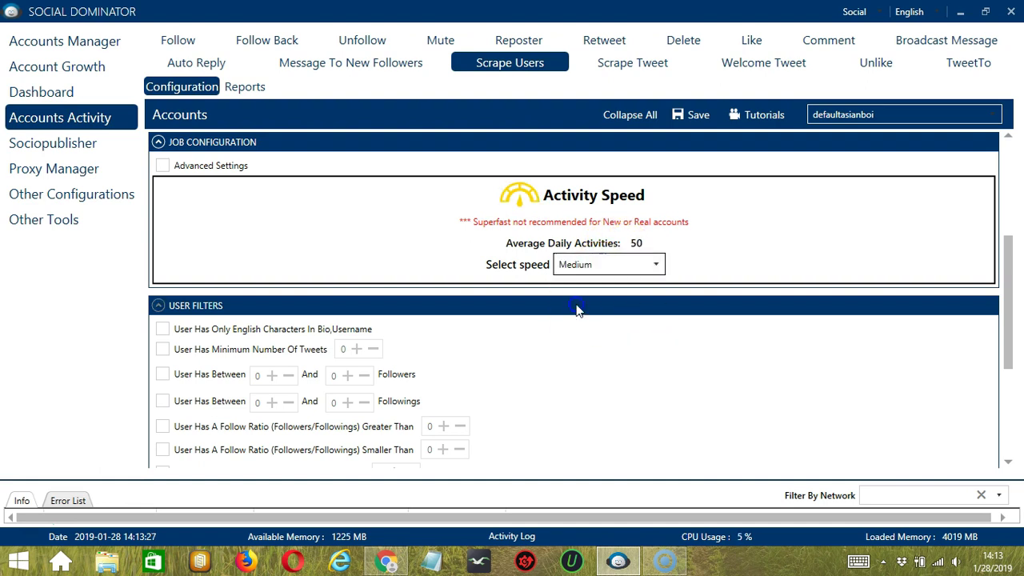
{"action": "left_click", "coordinate": [610, 264]}
{"action": "left_click", "coordinate": [574, 320]}
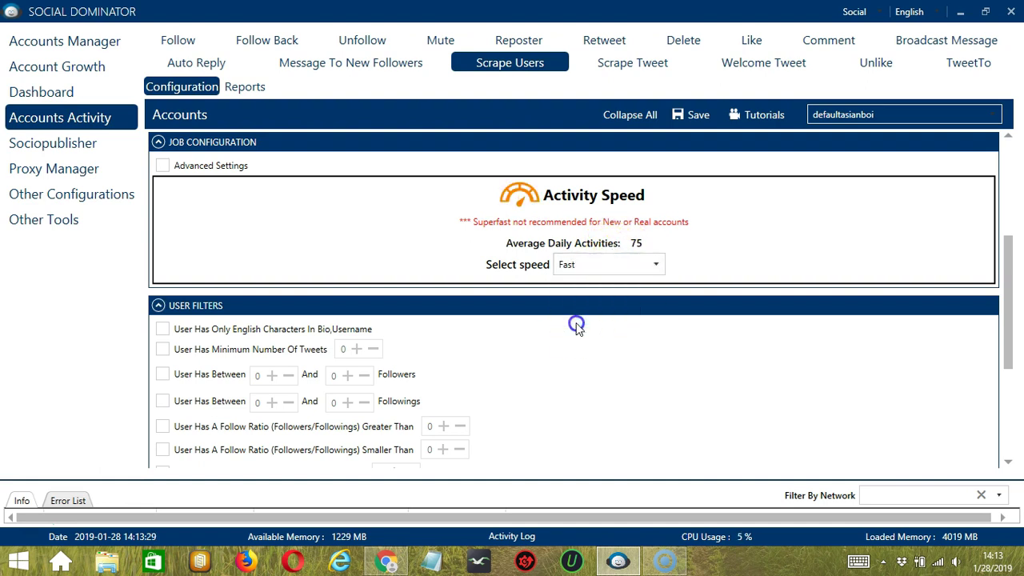
{"action": "left_click", "coordinate": [611, 266]}
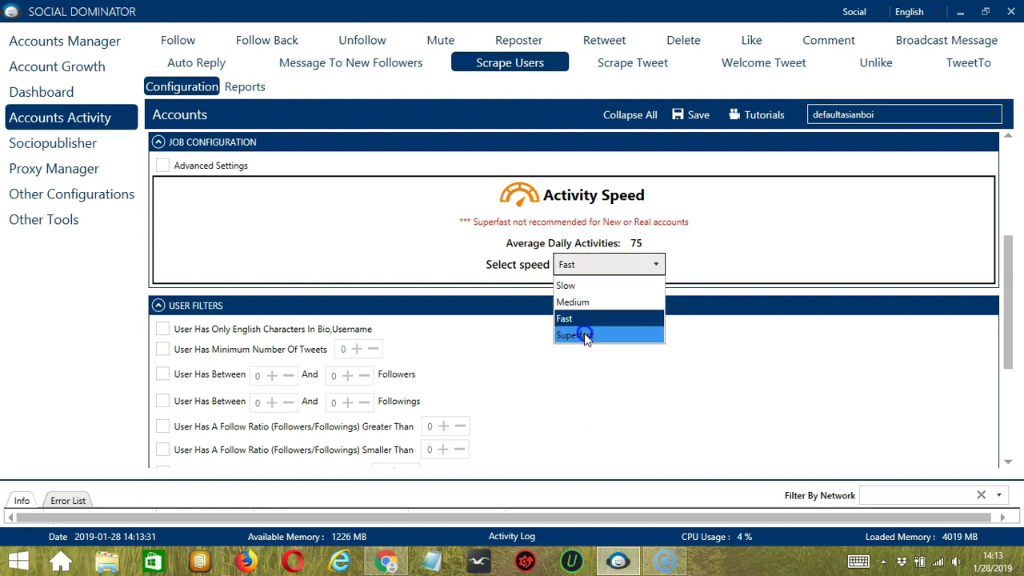
{"action": "left_click", "coordinate": [582, 335]}
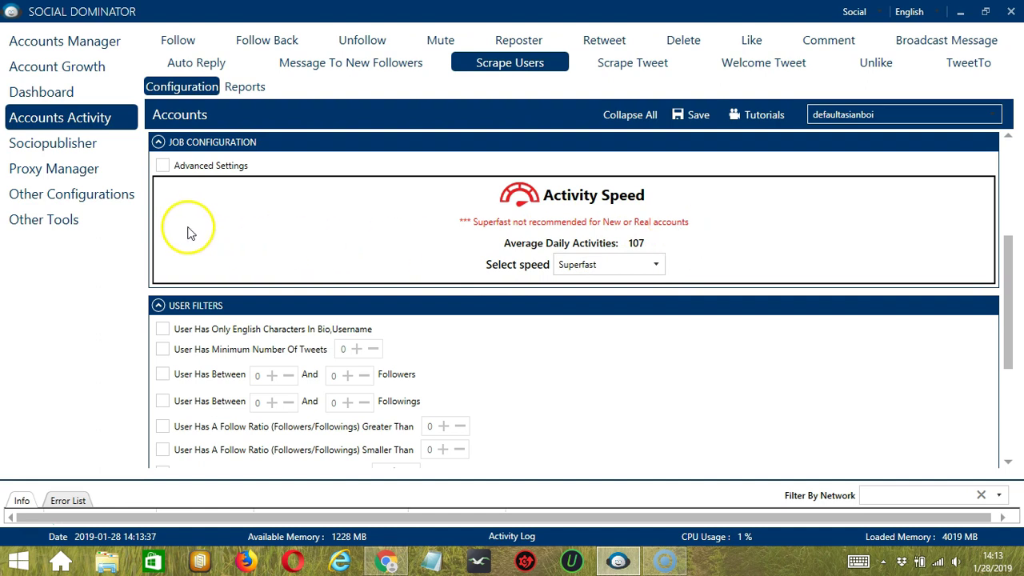
Tick Advanced Settings and the Increase Each Day With checkbox, leaving its fields at 0.
{"action": "left_click", "coordinate": [164, 166]}
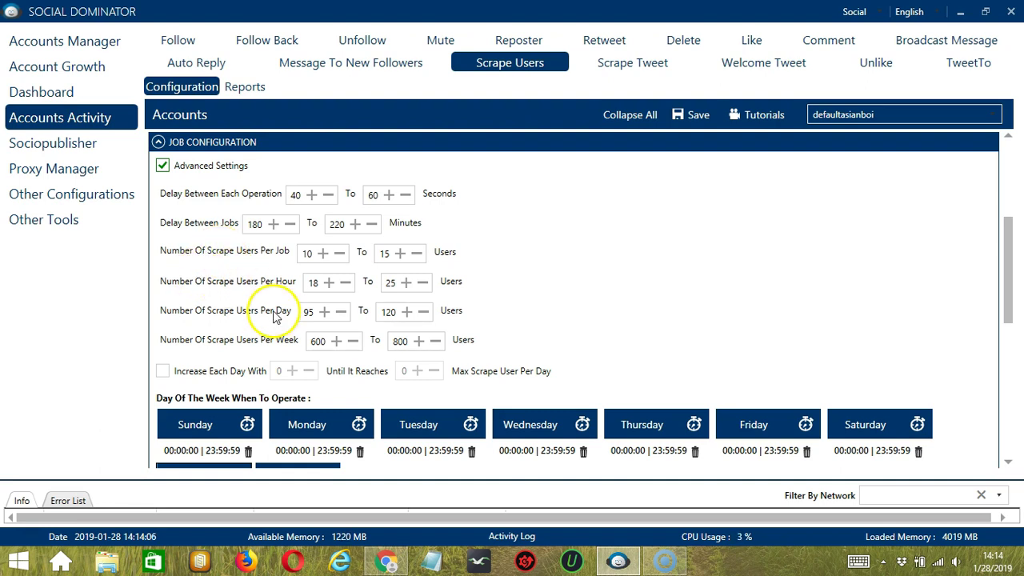
{"action": "left_click", "coordinate": [164, 372]}
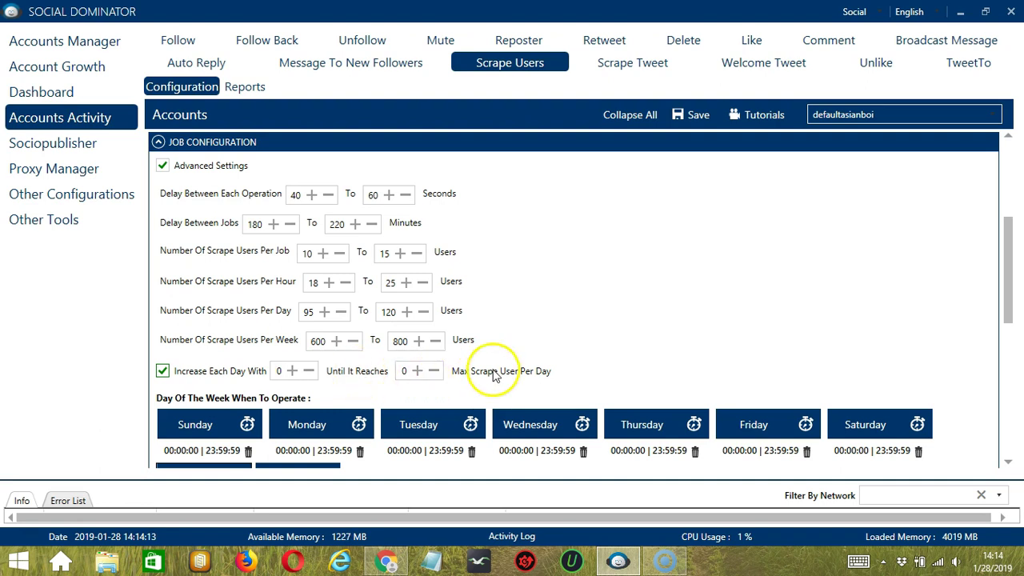
Replace Monday's full-day range with a 12:00 AM to 1:59:59 AM interval.
{"action": "scroll", "coordinate": [1006, 462], "scroll_direction": "down", "scroll_amount": 3}
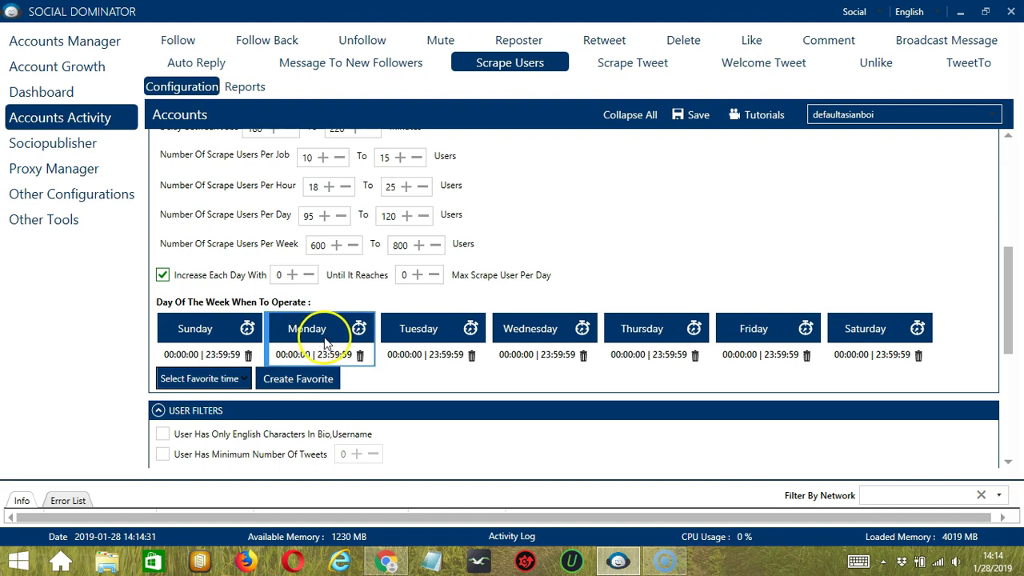
{"action": "left_click", "coordinate": [360, 356]}
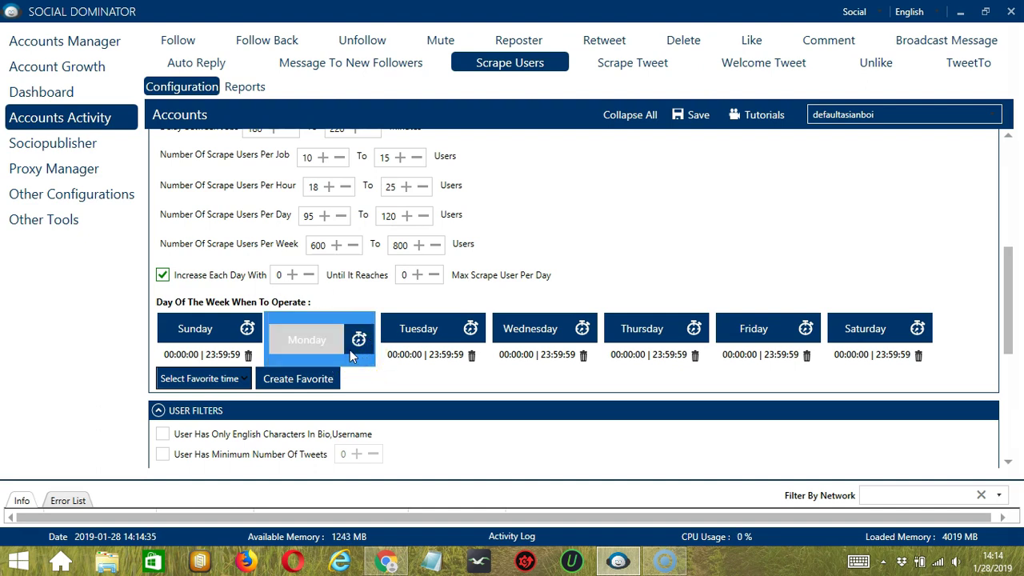
{"action": "left_click", "coordinate": [316, 340]}
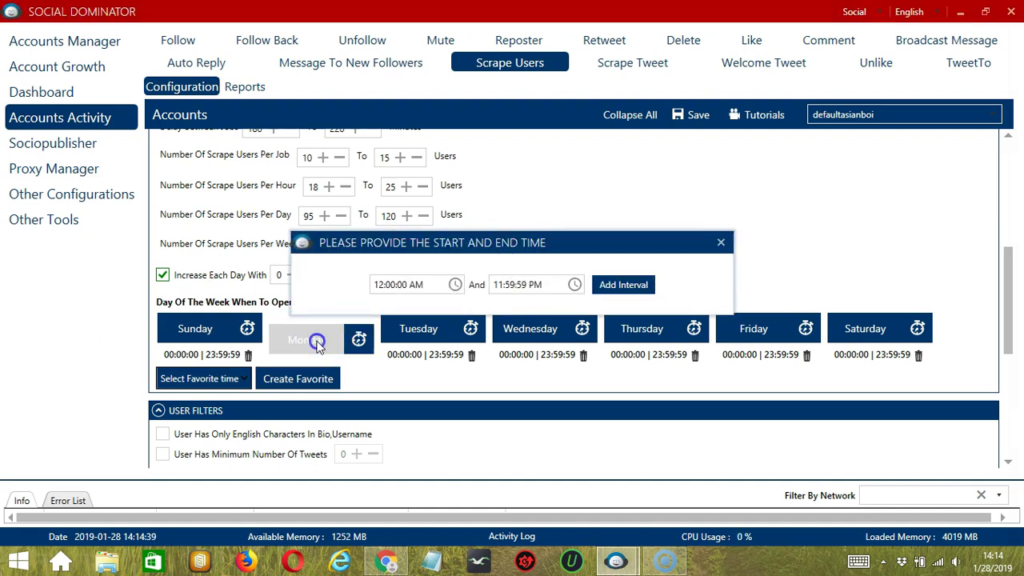
{"action": "left_click", "coordinate": [501, 285]}
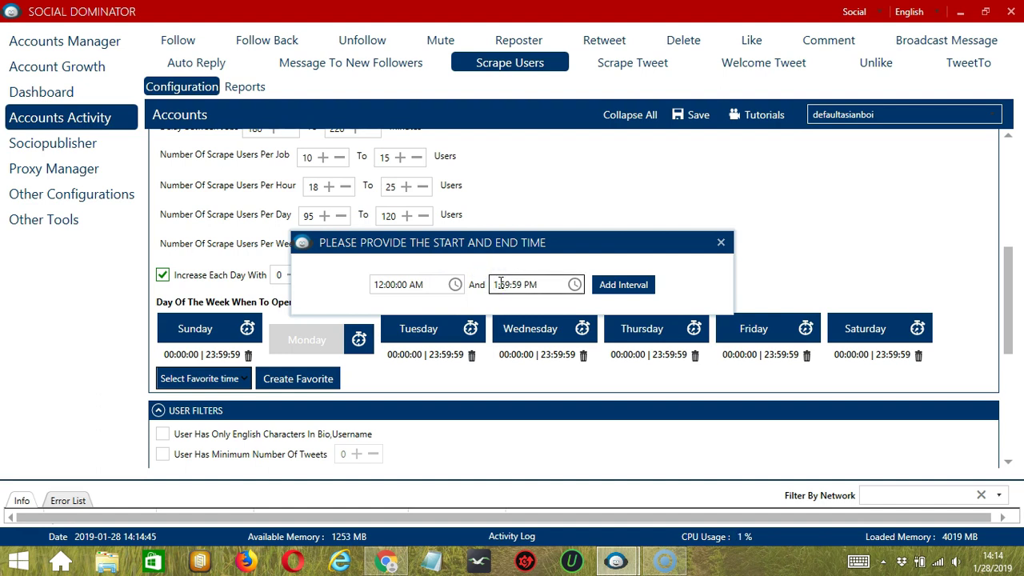
{"action": "left_click", "coordinate": [526, 285]}
{"action": "type", "text": "A"}
{"action": "left_click", "coordinate": [645, 285]}
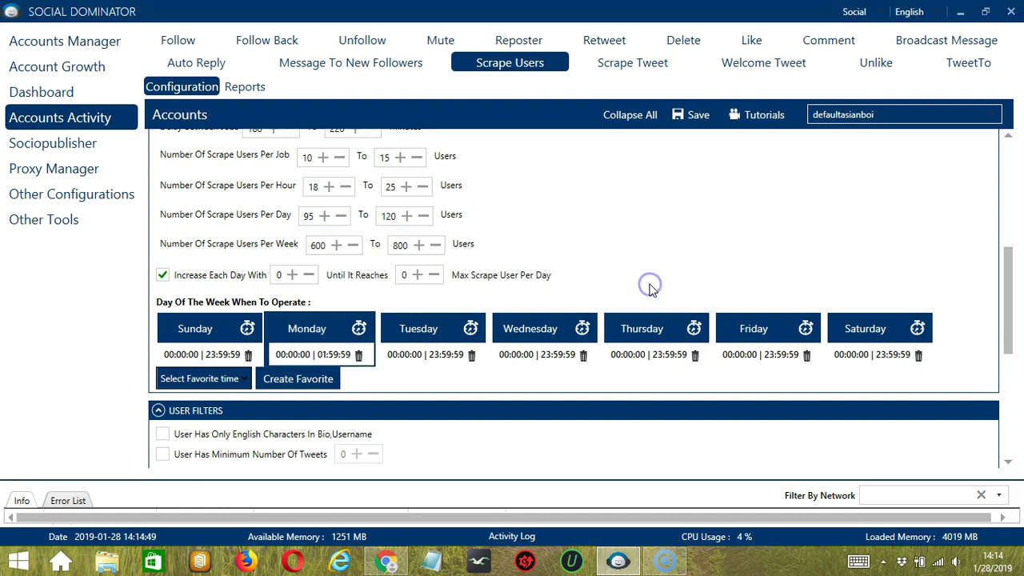
Add a second Monday interval from 2:00:00 AM to 11:59:59 PM.
{"action": "left_click", "coordinate": [319, 329]}
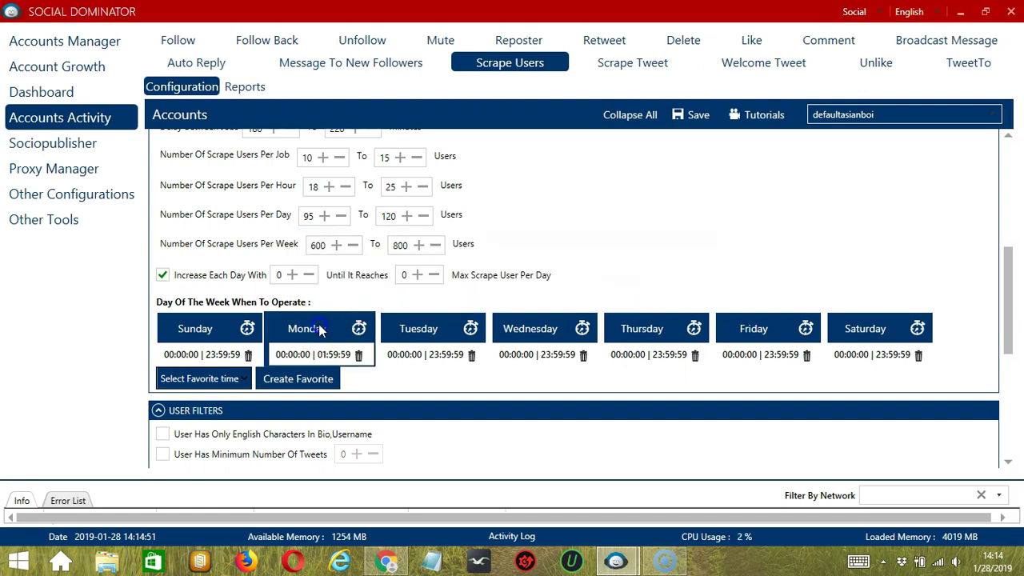
{"action": "left_click", "coordinate": [378, 285]}
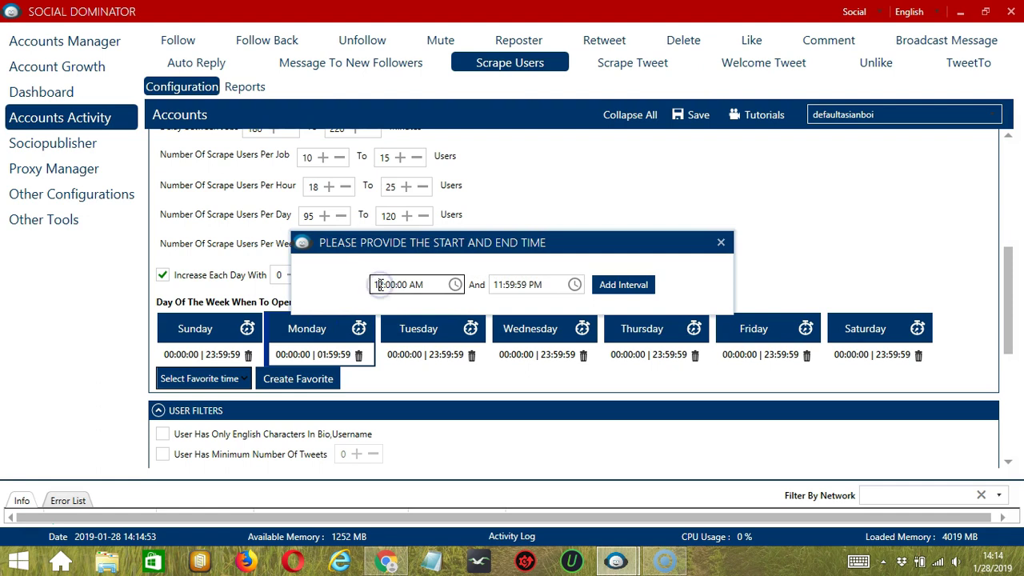
{"action": "key", "text": "BackSpace"}
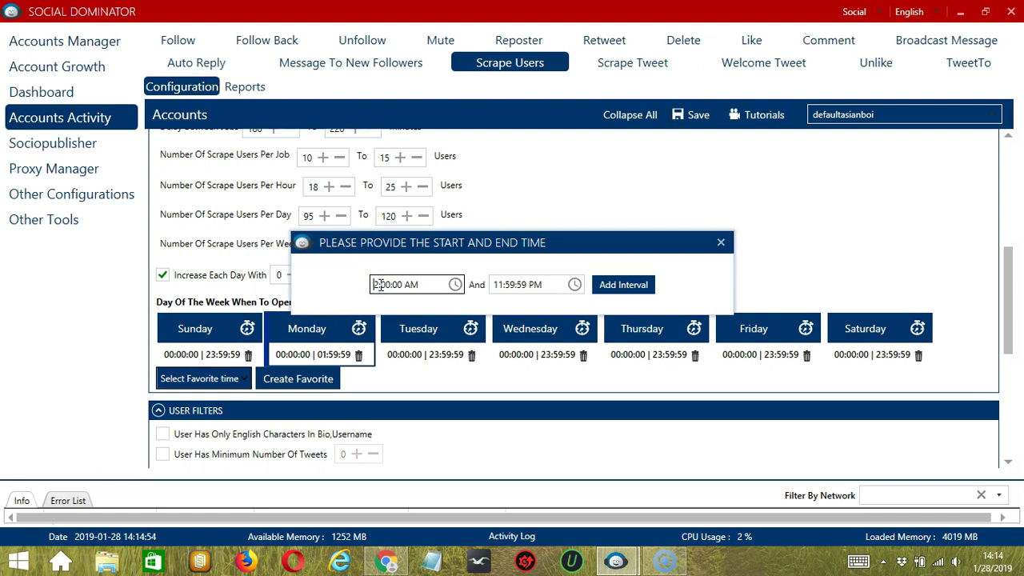
{"action": "left_click", "coordinate": [623, 286]}
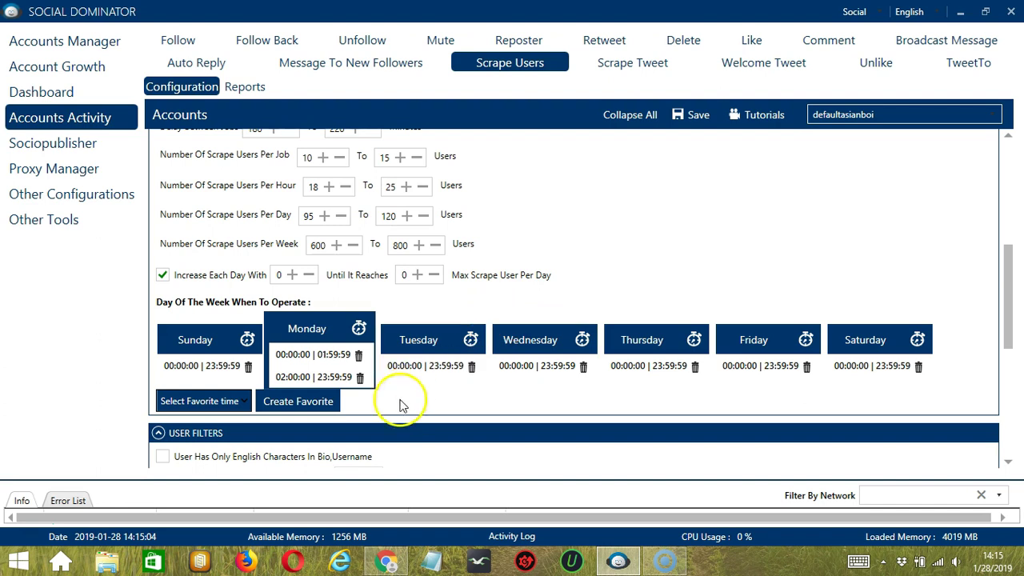
Save the weekly schedule as a favourite named 'Twitter Scrape Users'.
{"action": "left_click", "coordinate": [312, 406]}
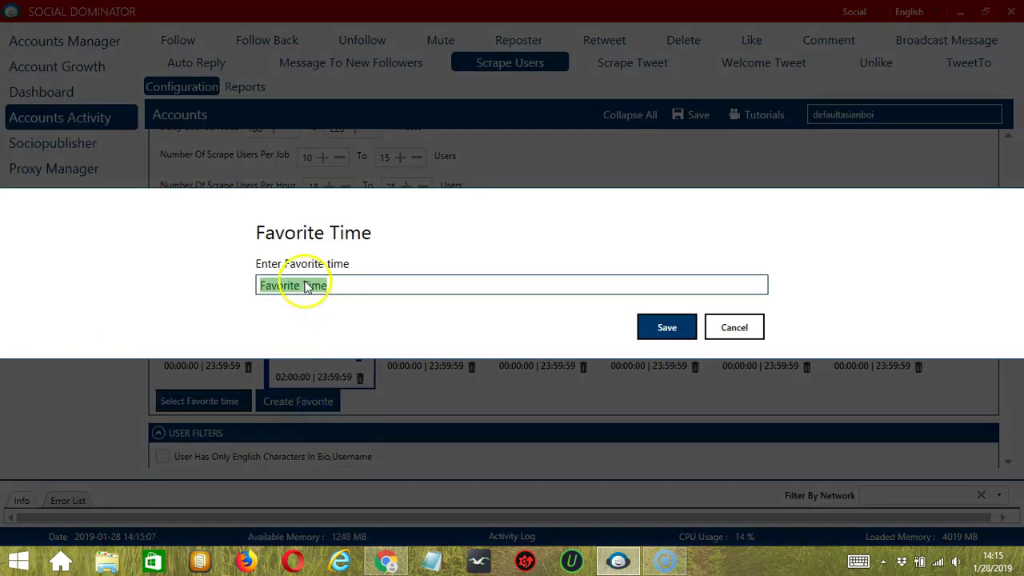
{"action": "type", "text": "Twitter"}
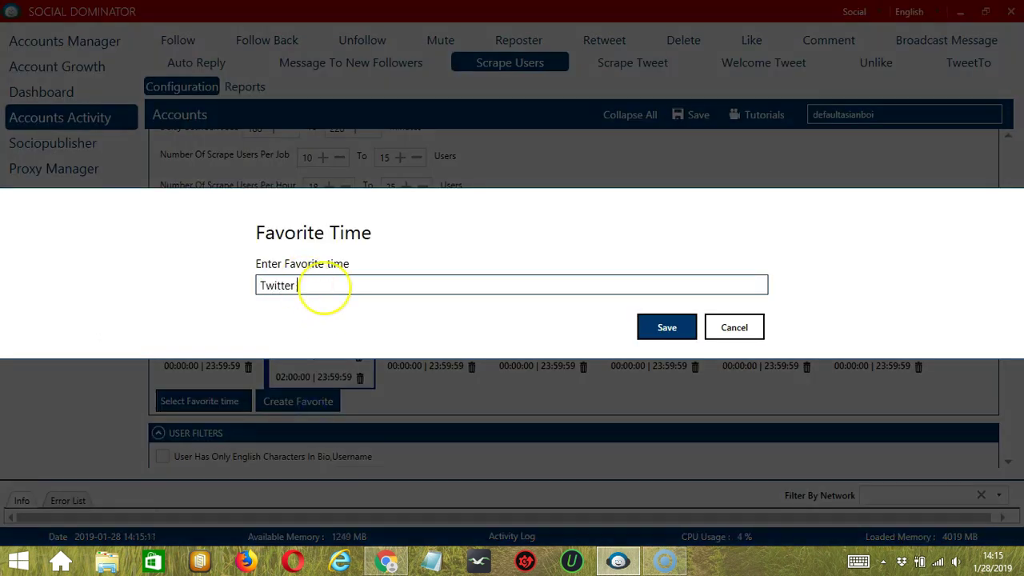
{"action": "type", "text": " Scrape Users"}
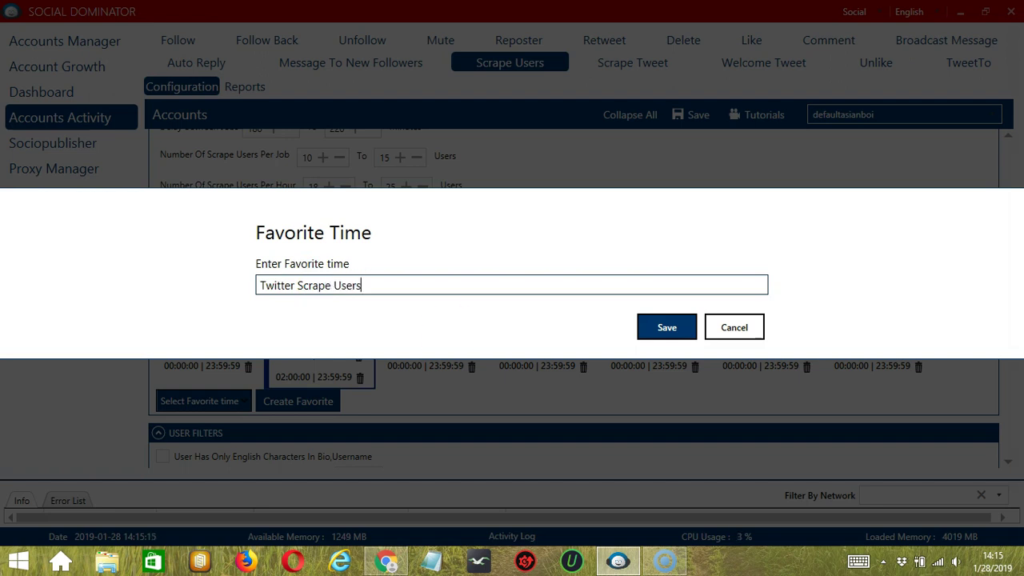
{"action": "left_click", "coordinate": [660, 327]}
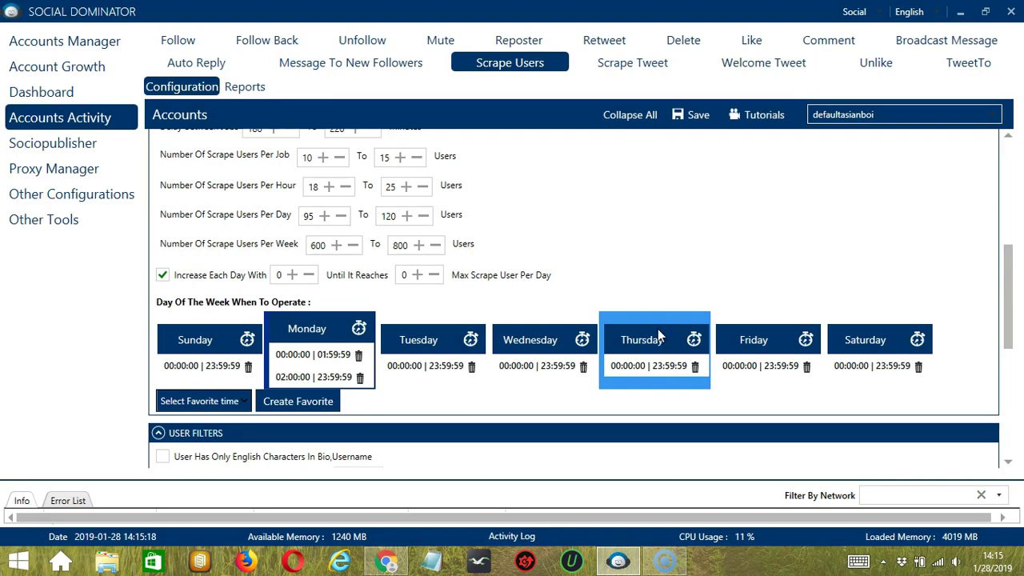
Apply the 'Twitter Scrape Users' favourite from the Select Favorite time list.
{"action": "left_click", "coordinate": [224, 404]}
{"action": "scroll", "coordinate": [169, 319], "scroll_direction": "down", "scroll_amount": 1}
{"action": "scroll", "coordinate": [170, 318], "scroll_direction": "down", "scroll_amount": 8}
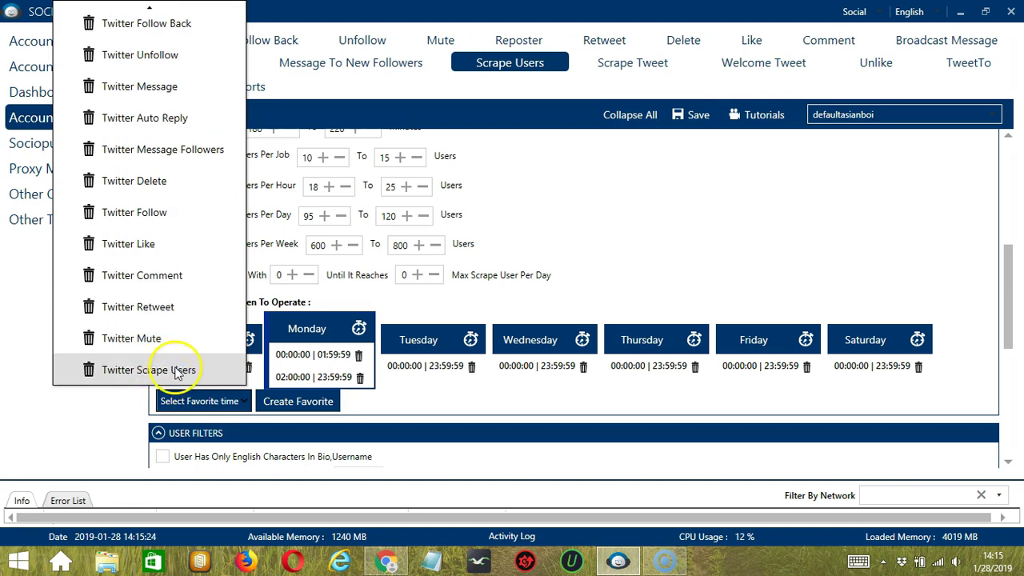
{"action": "left_click", "coordinate": [176, 371]}
{"action": "scroll", "coordinate": [812, 292], "scroll_direction": "down", "scroll_amount": 3}
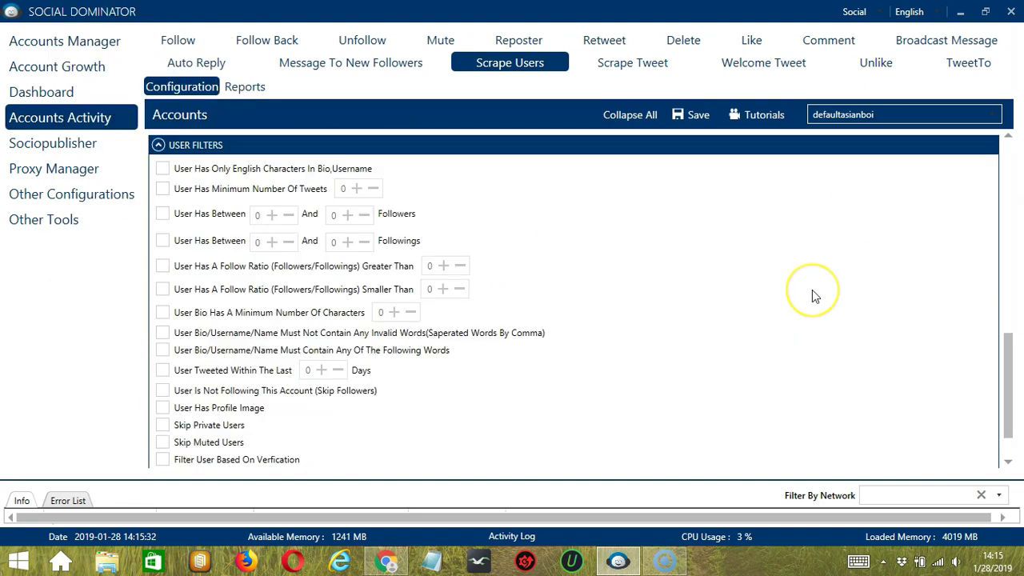
{"action": "left_click", "coordinate": [237, 197]}
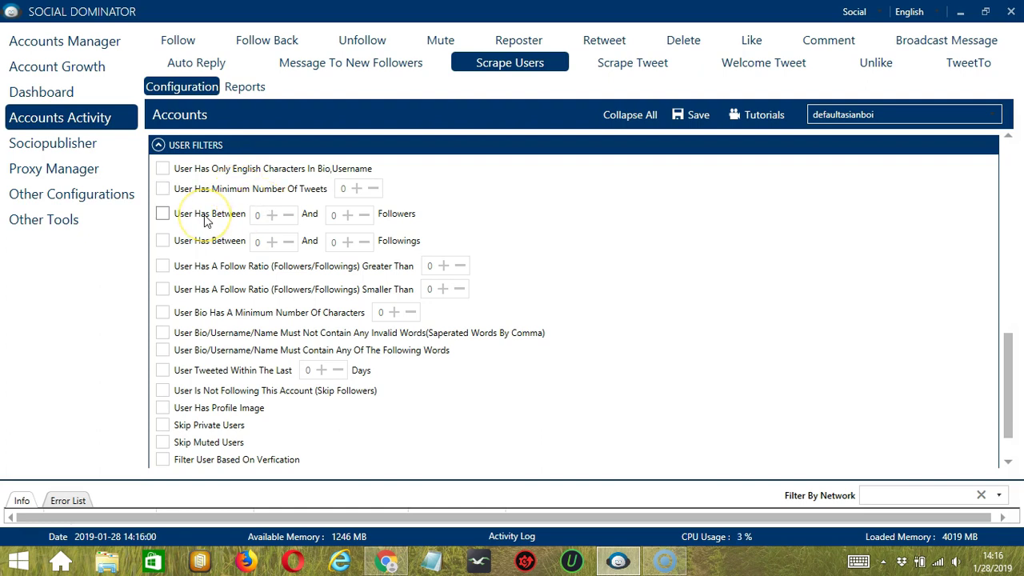
{"action": "left_click", "coordinate": [252, 220]}
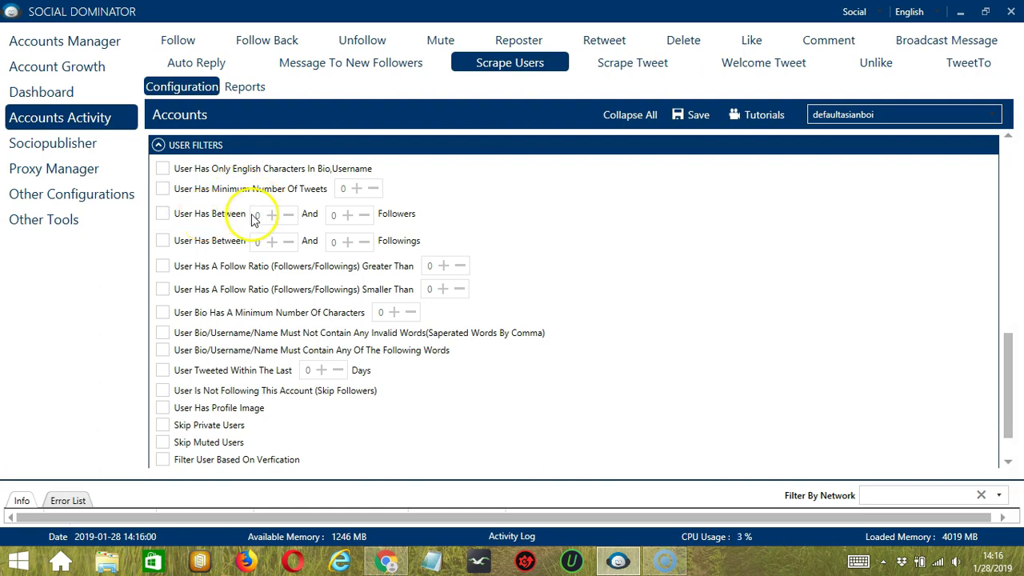
Enable Must Not Contain Any Invalid Words, importing 'politics, government' from must not contain.txt, and save.
{"action": "left_click", "coordinate": [162, 333]}
{"action": "type", "text": "politics,government"}
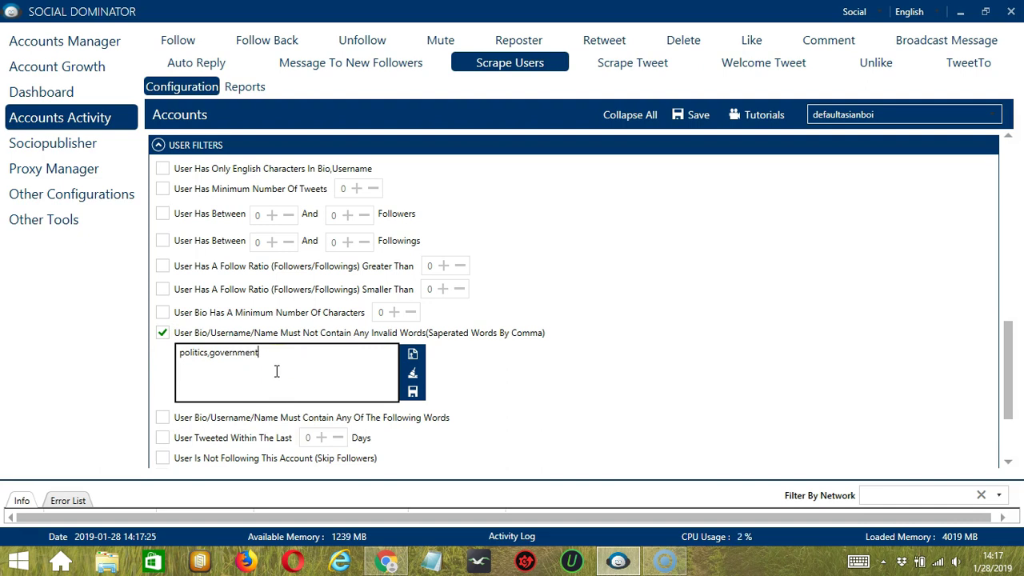
{"action": "left_click", "coordinate": [410, 379]}
{"action": "left_click", "coordinate": [410, 379]}
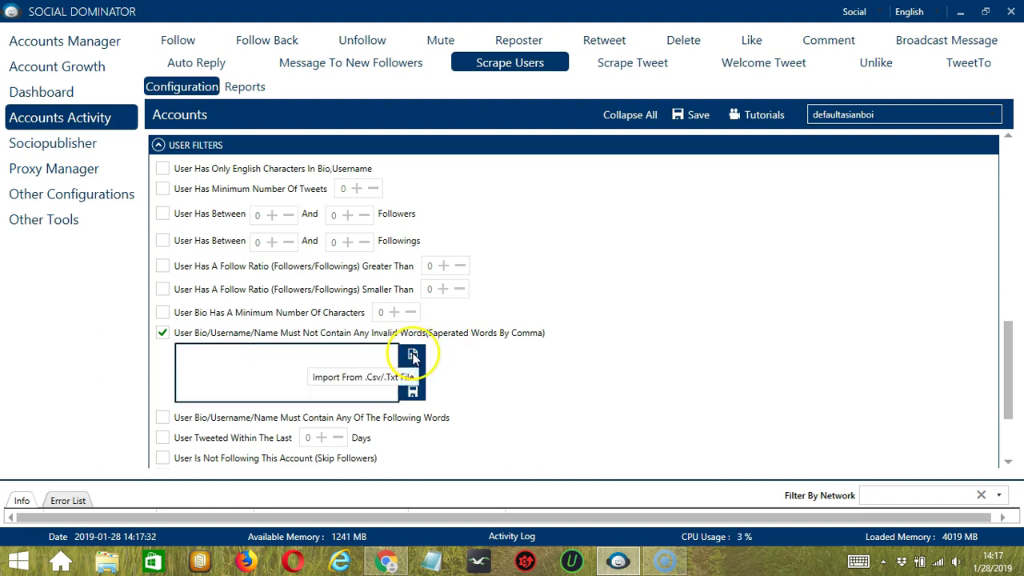
{"action": "left_click", "coordinate": [413, 354]}
{"action": "scroll", "coordinate": [637, 321], "scroll_direction": "down", "scroll_amount": 7}
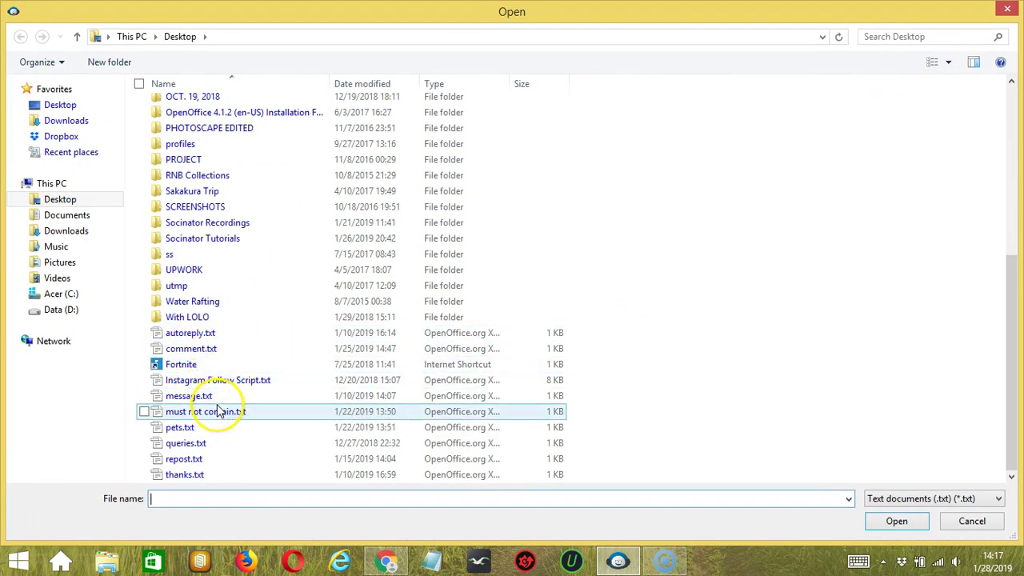
{"action": "left_click", "coordinate": [221, 412]}
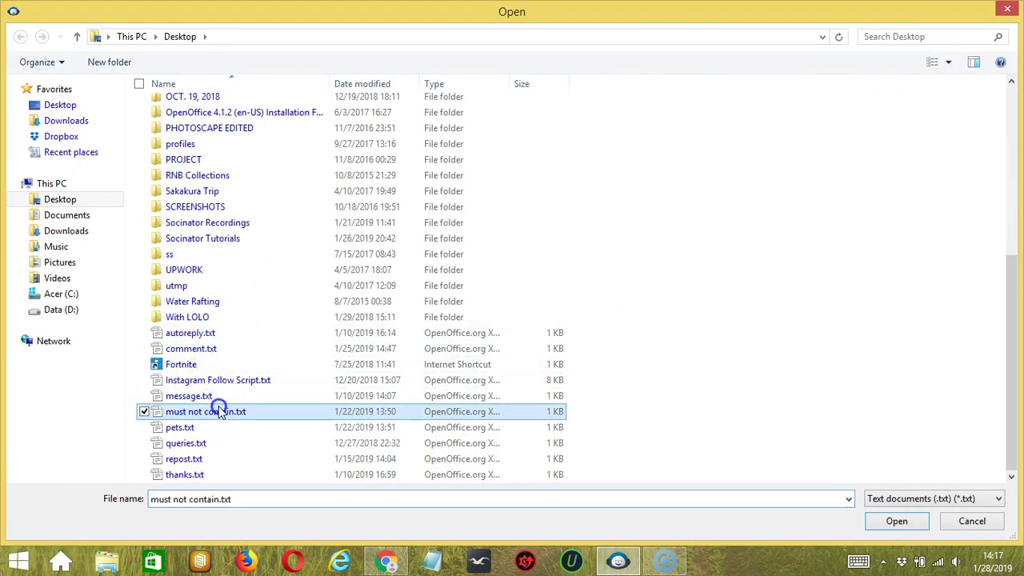
{"action": "left_click", "coordinate": [890, 524]}
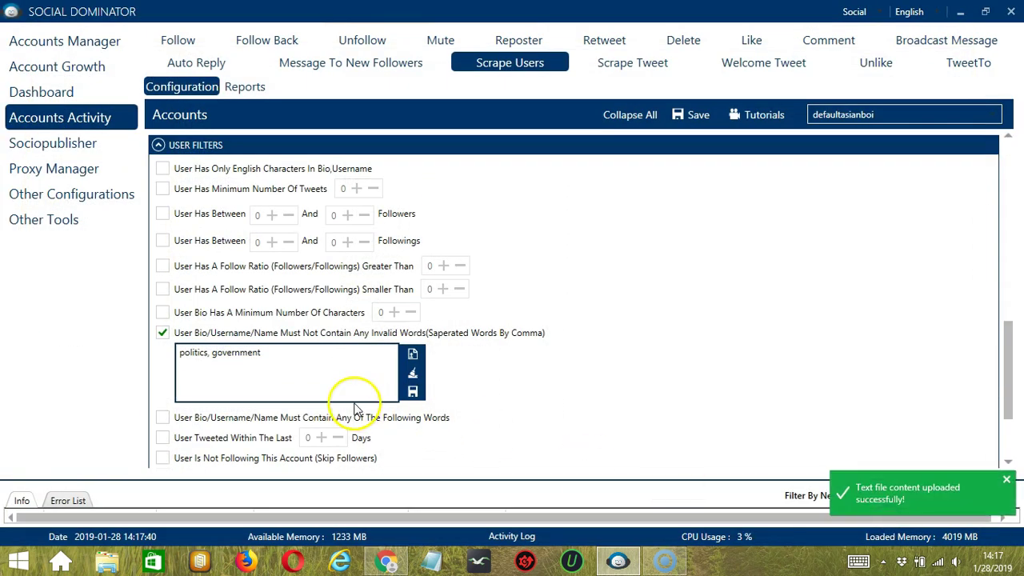
{"action": "left_click", "coordinate": [412, 392]}
{"action": "left_click", "coordinate": [576, 393]}
{"action": "scroll", "coordinate": [576, 394], "scroll_direction": "down", "scroll_amount": 2}
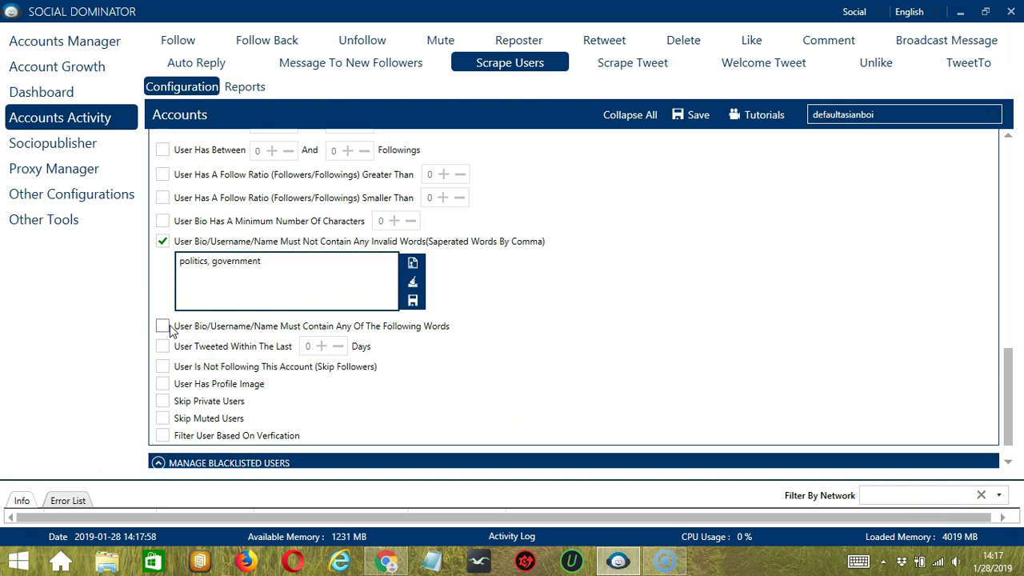
Require the bio words pets, cats, dogs and save the word list.
{"action": "left_click", "coordinate": [163, 327]}
{"action": "left_click", "coordinate": [231, 375]}
{"action": "type", "text": "pets,cats,dogs"}
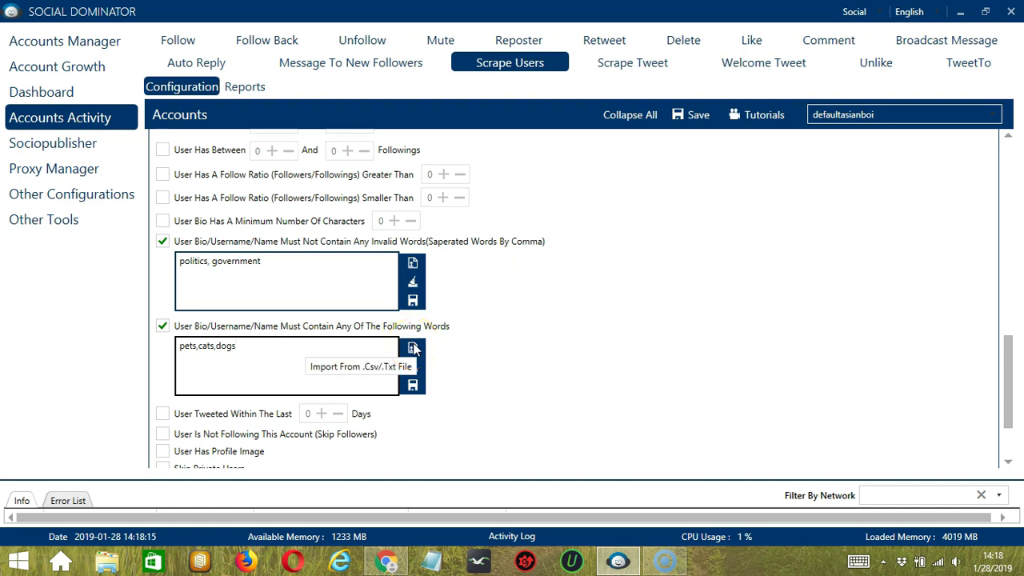
{"action": "left_click", "coordinate": [413, 384]}
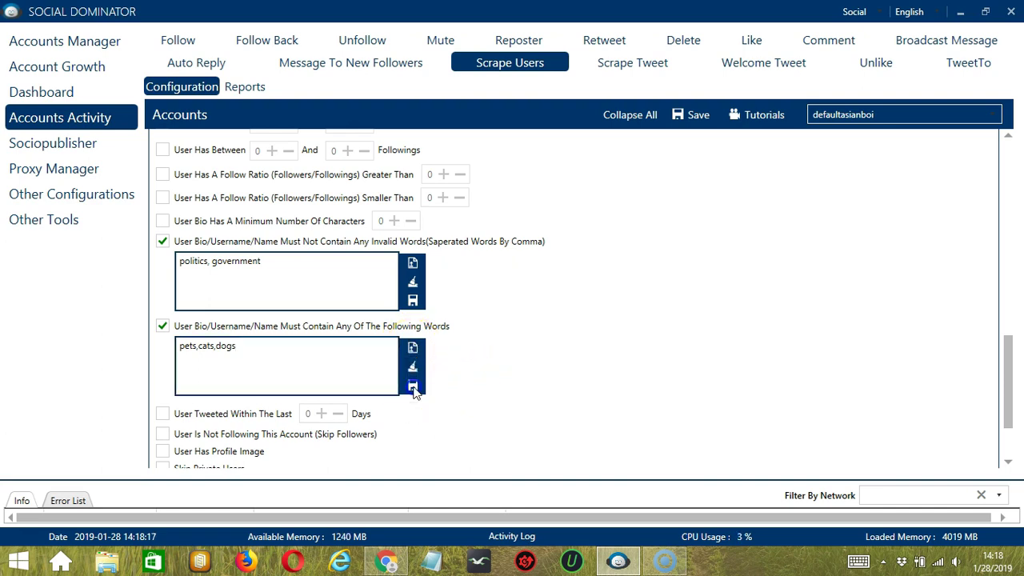
Enable the tweeted-within-1-day, Not Following, Has Profile Image and verification filters.
{"action": "scroll", "coordinate": [212, 338], "scroll_direction": "down", "scroll_amount": 2}
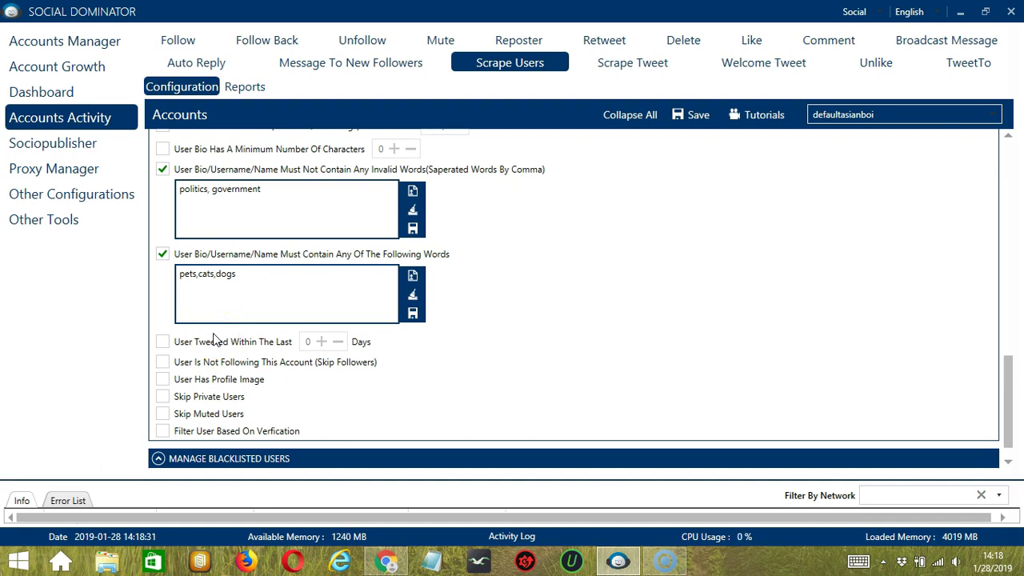
{"action": "left_click", "coordinate": [215, 341]}
{"action": "left_click", "coordinate": [321, 341]}
{"action": "left_click", "coordinate": [242, 366]}
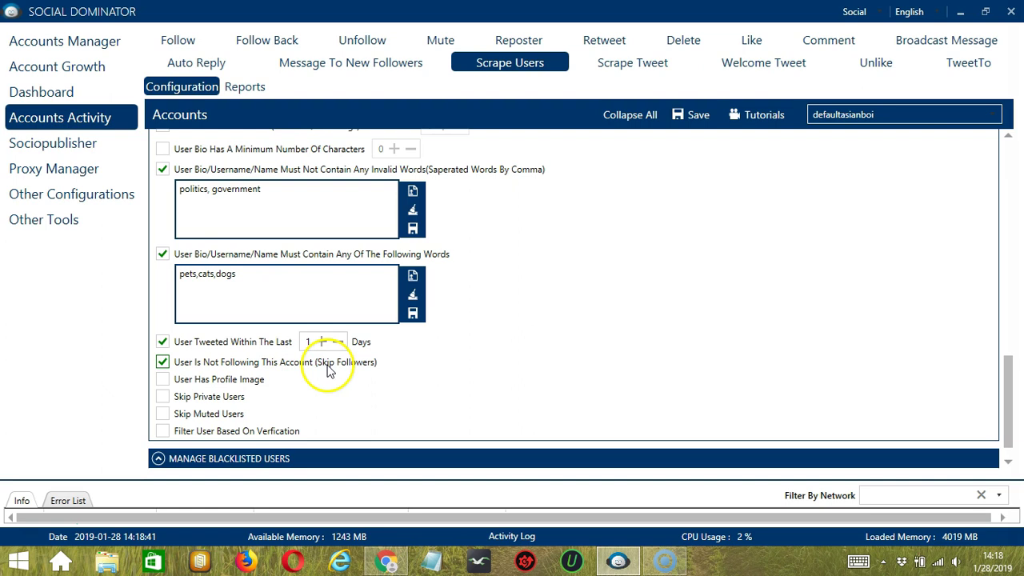
{"action": "left_click", "coordinate": [232, 384]}
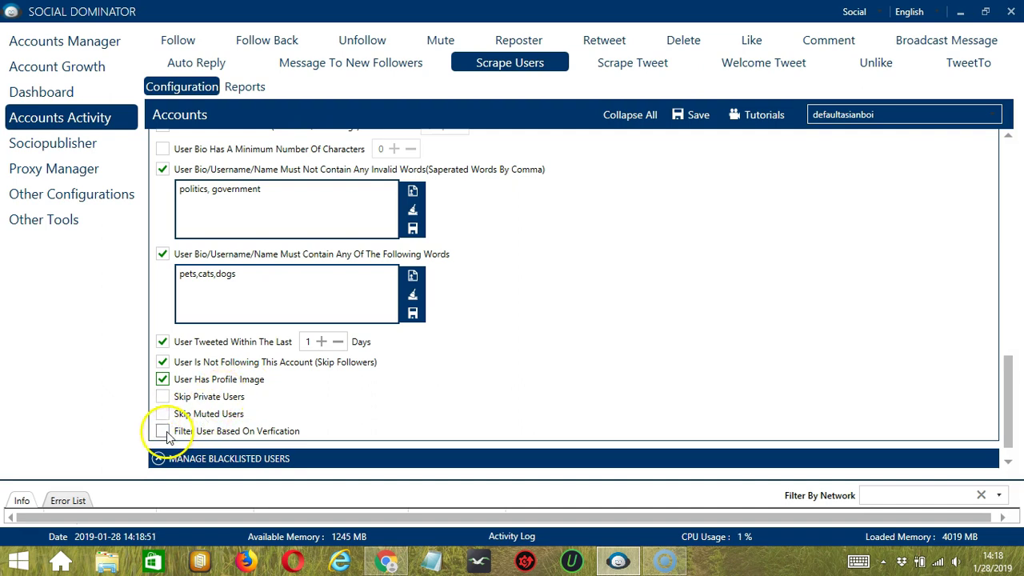
{"action": "left_click", "coordinate": [163, 432]}
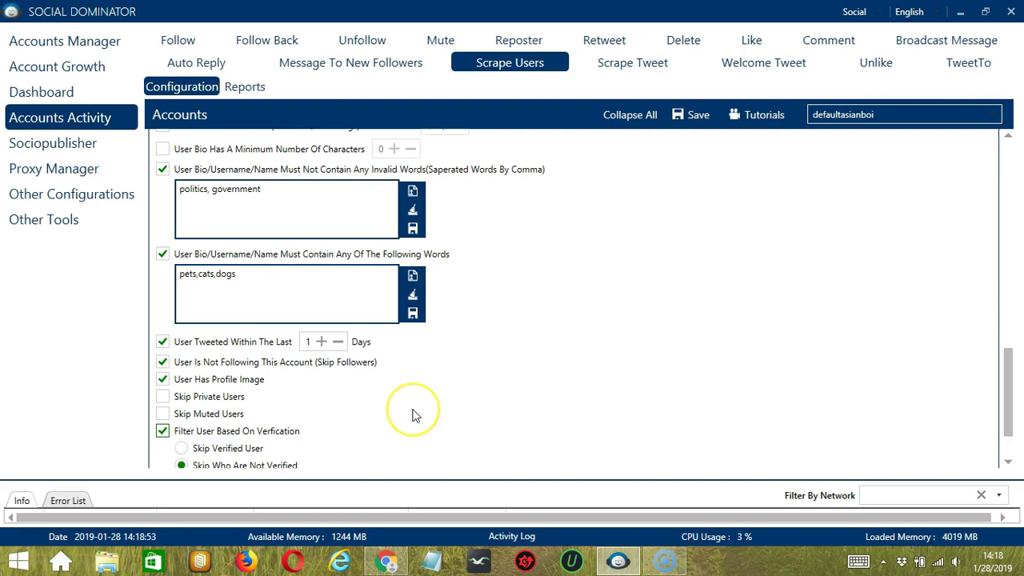
{"action": "scroll", "coordinate": [412, 412], "scroll_direction": "down", "scroll_amount": 2}
{"action": "scroll", "coordinate": [412, 414], "scroll_direction": "up", "scroll_amount": 1}
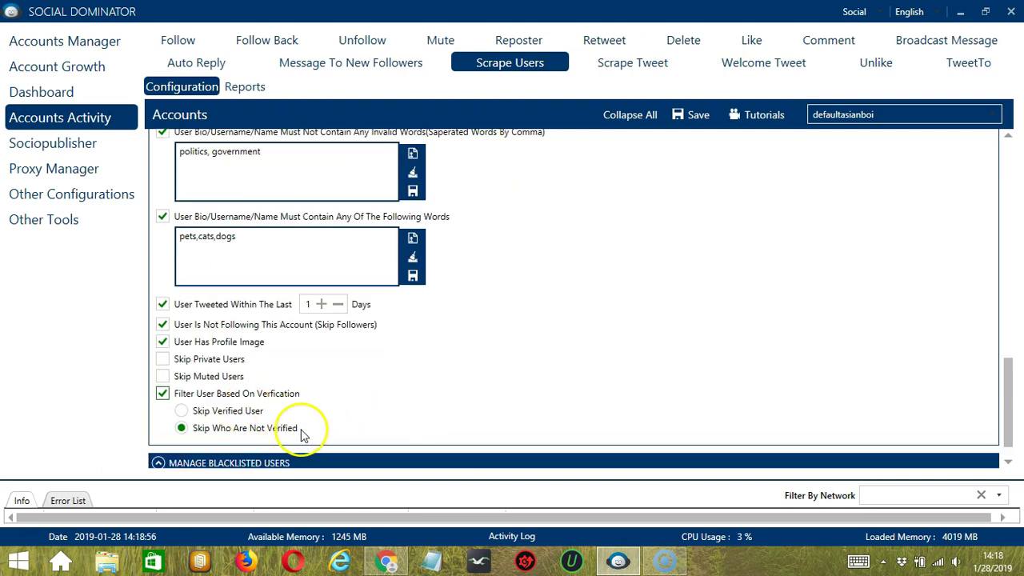
Tick Skip Blacklisted Users and reveal the private and group blacklist options.
{"action": "scroll", "coordinate": [560, 396], "scroll_direction": "down", "scroll_amount": 1}
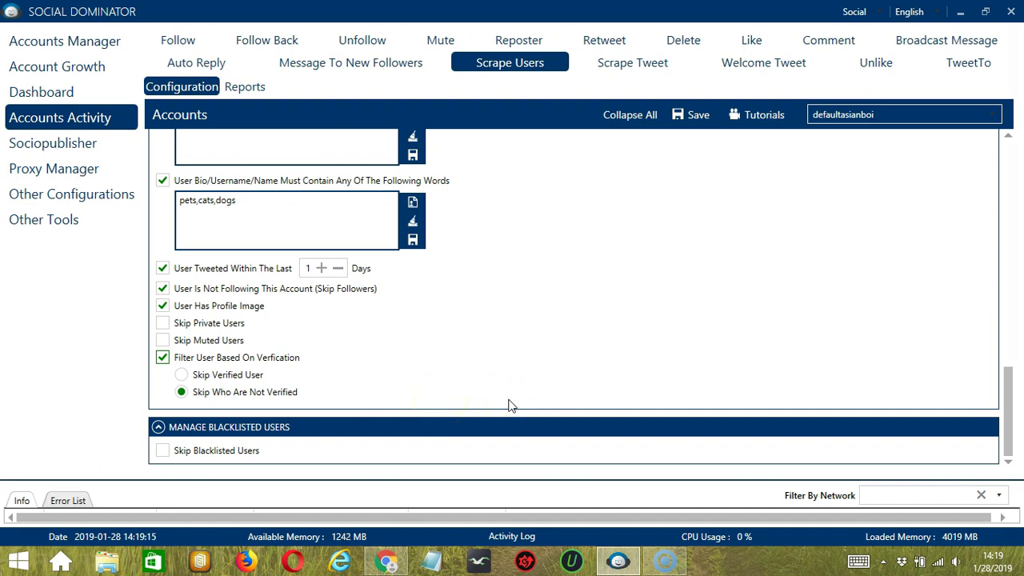
{"action": "left_click", "coordinate": [163, 450]}
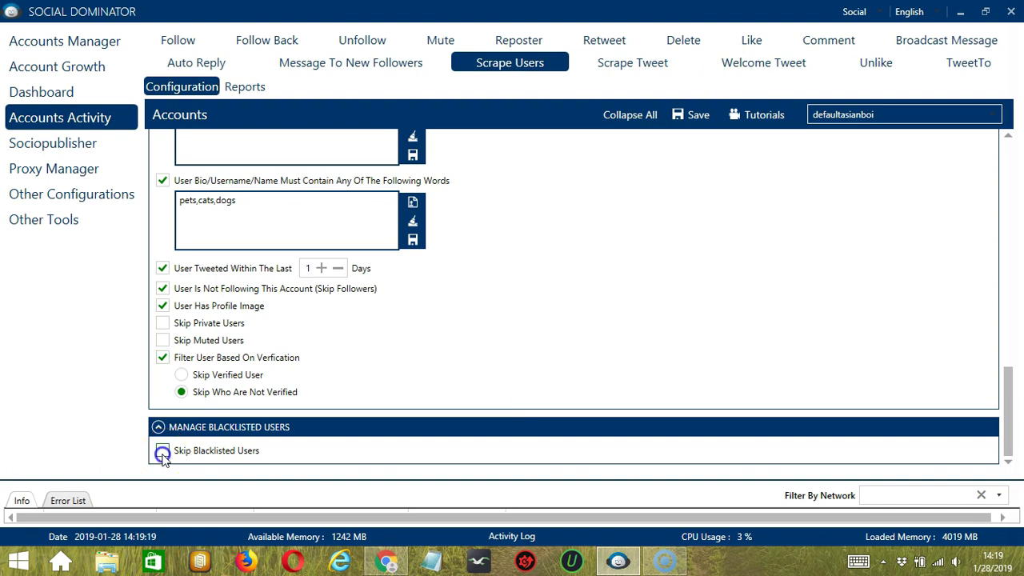
{"action": "left_click", "coordinate": [1008, 462]}
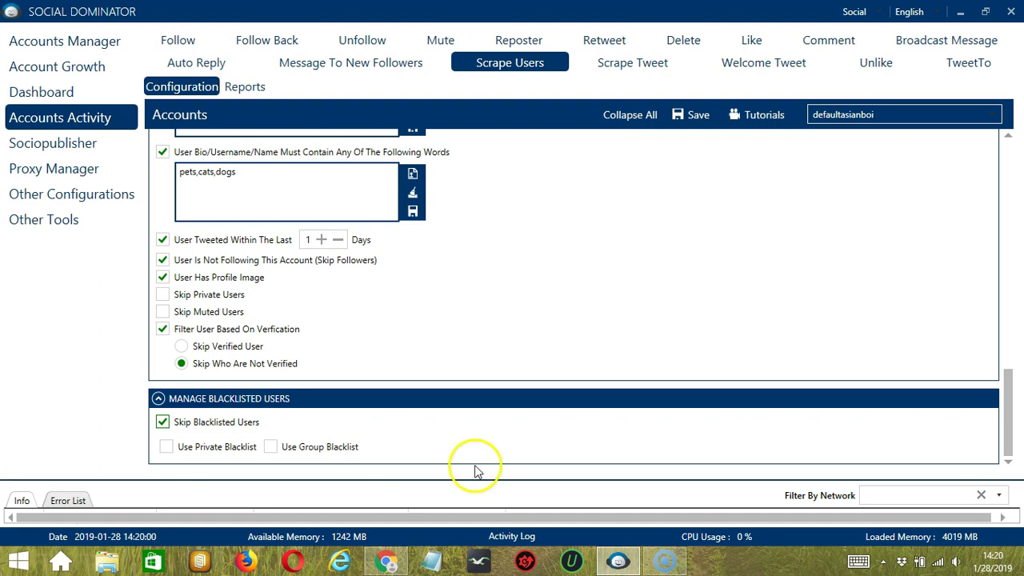
Save the Scrape Users settings, dismiss the confirmation, and set the status to Active.
{"action": "scroll", "coordinate": [1009, 144], "scroll_direction": "up", "scroll_amount": 10}
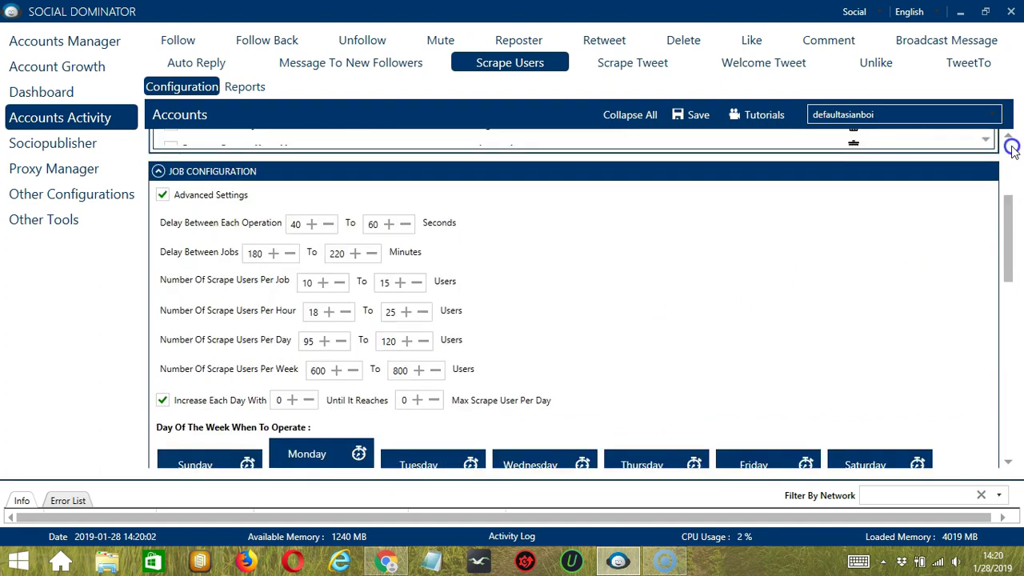
{"action": "left_click", "coordinate": [688, 116]}
{"action": "left_click", "coordinate": [735, 317]}
{"action": "left_click", "coordinate": [224, 149]}
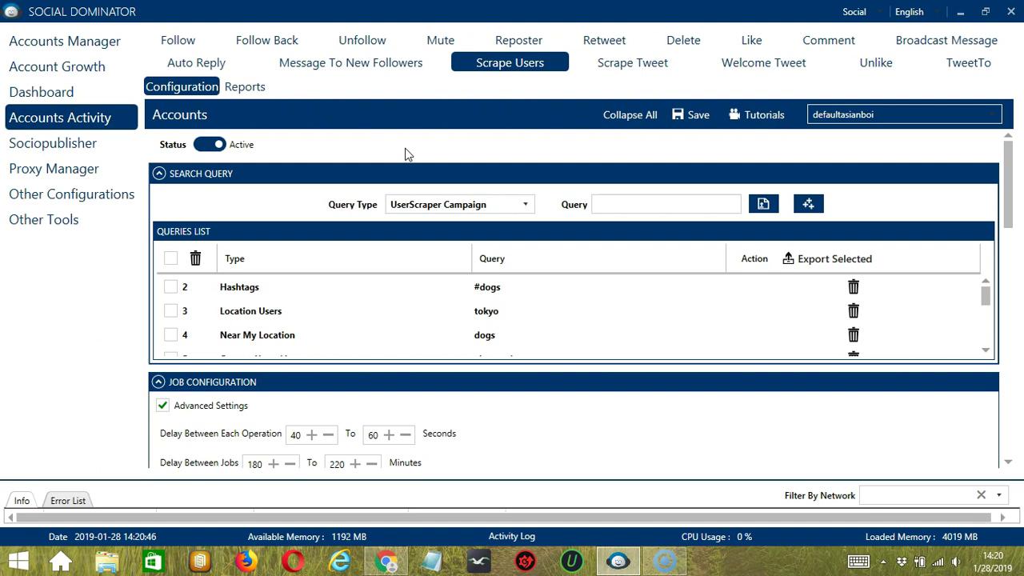
Switch the network to Twitter and go to the Scraper campaign page.
{"action": "left_click", "coordinate": [880, 13]}
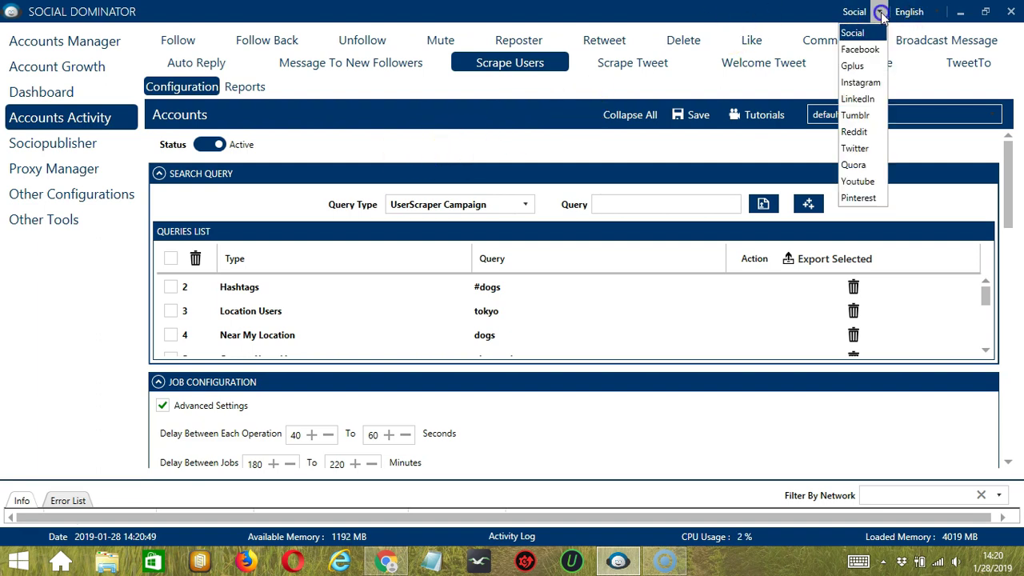
{"action": "left_click", "coordinate": [855, 148]}
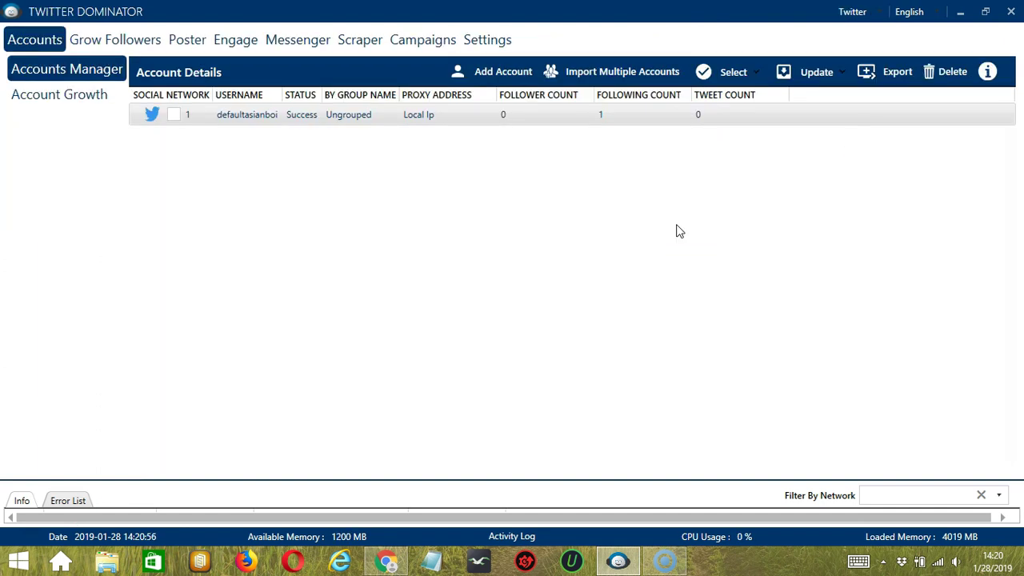
{"action": "left_click", "coordinate": [361, 44]}
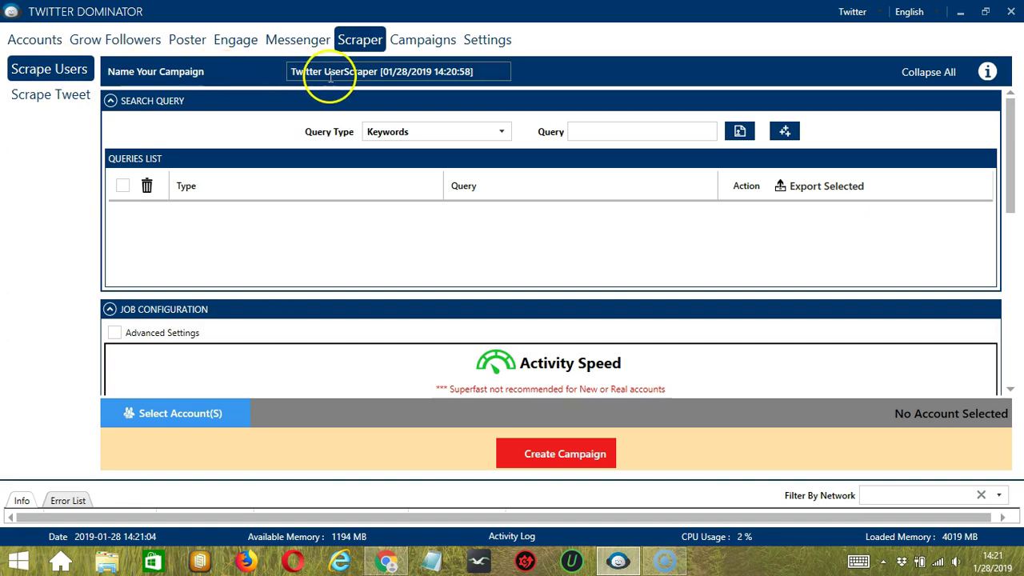
Add a Hashtags query '#dogs' to the campaign's queries list.
{"action": "left_click", "coordinate": [470, 131]}
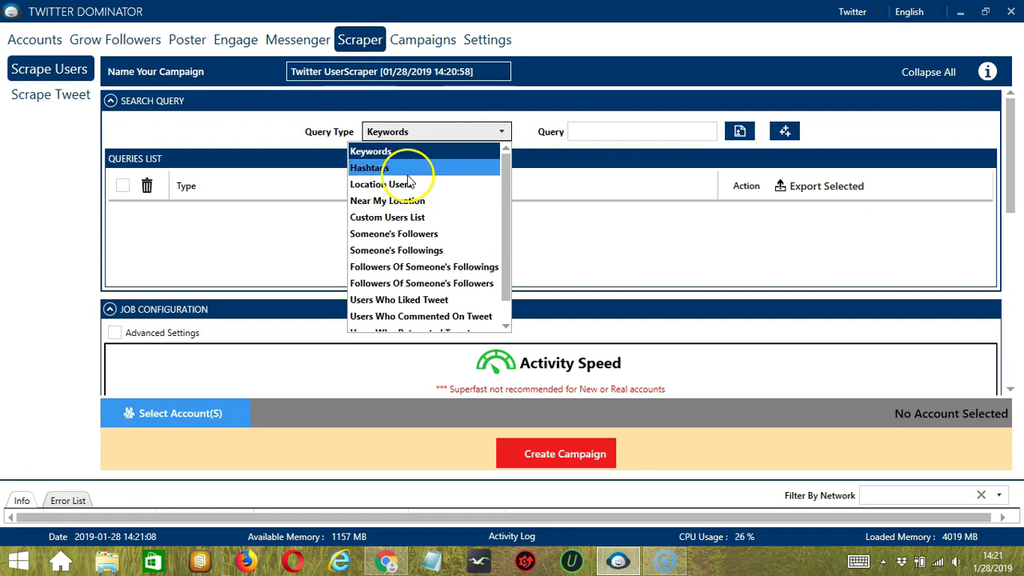
{"action": "left_click", "coordinate": [403, 168]}
{"action": "left_click", "coordinate": [624, 136]}
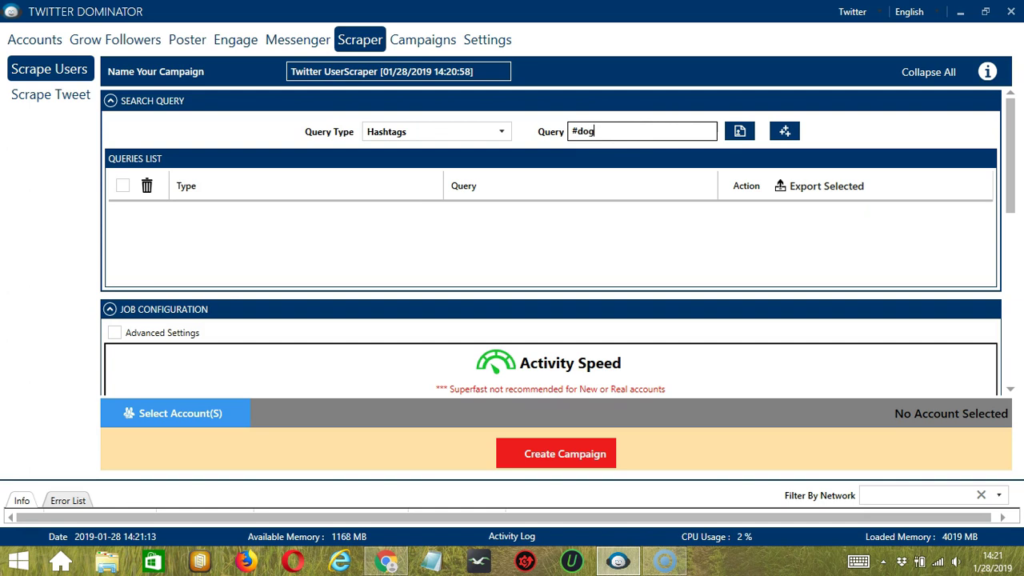
{"action": "left_click", "coordinate": [785, 131]}
{"action": "left_click", "coordinate": [1010, 389]}
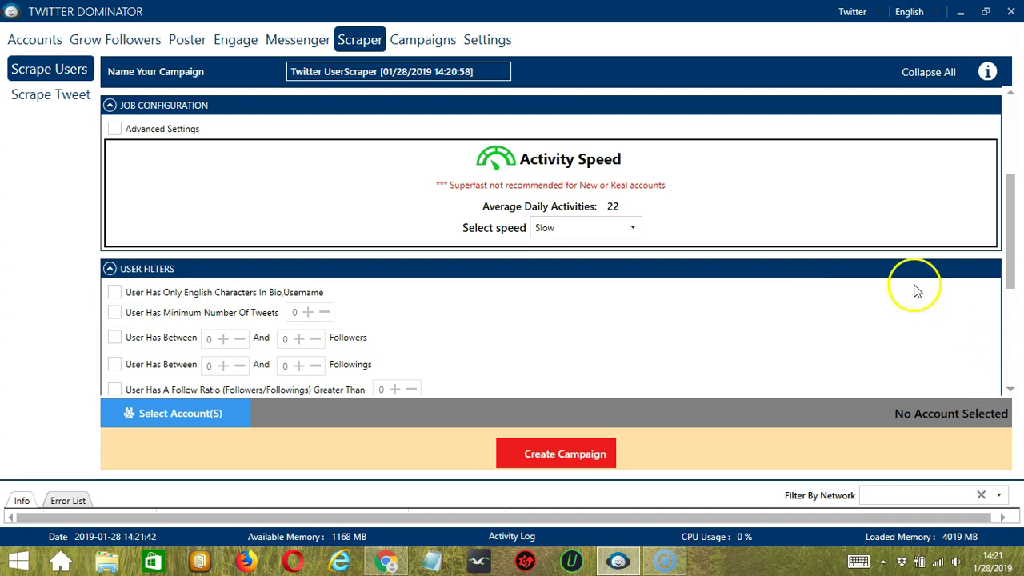
Tick English Characters, Has Profile Image, Skip Private and Skip Blacklisted Users, then bring up account selection.
{"action": "left_click", "coordinate": [1010, 389]}
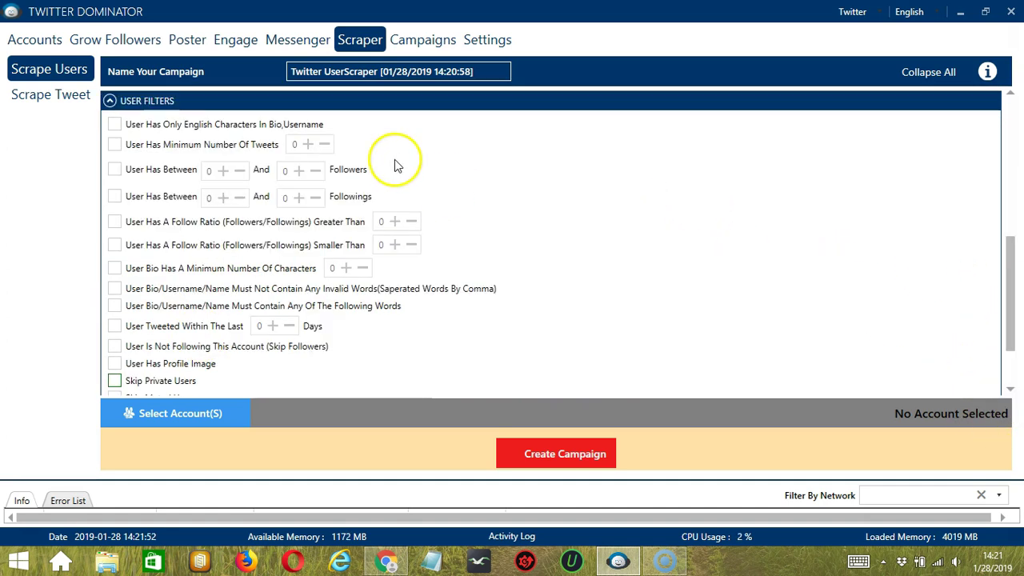
{"action": "left_click", "coordinate": [169, 125]}
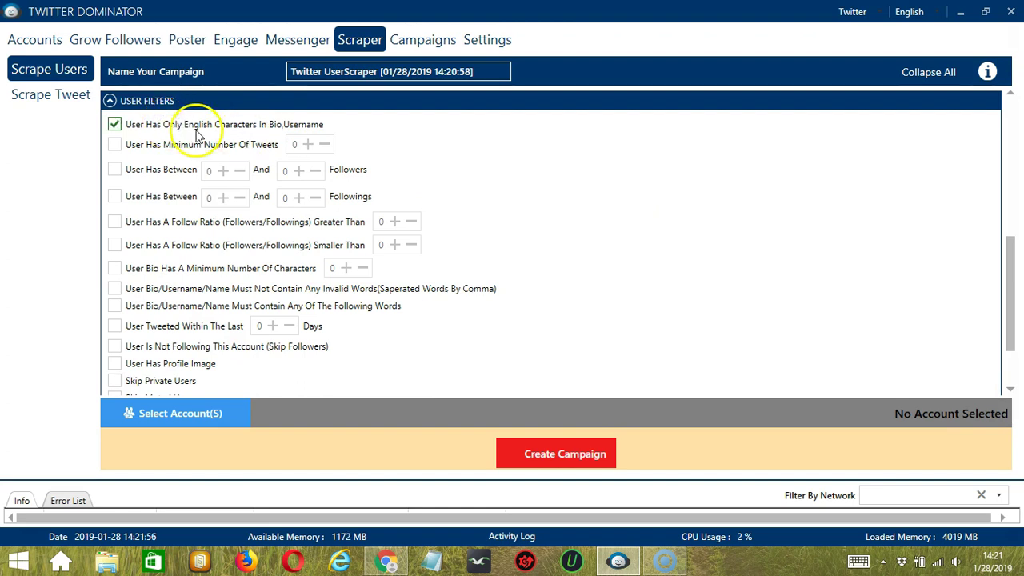
{"action": "left_click", "coordinate": [116, 365]}
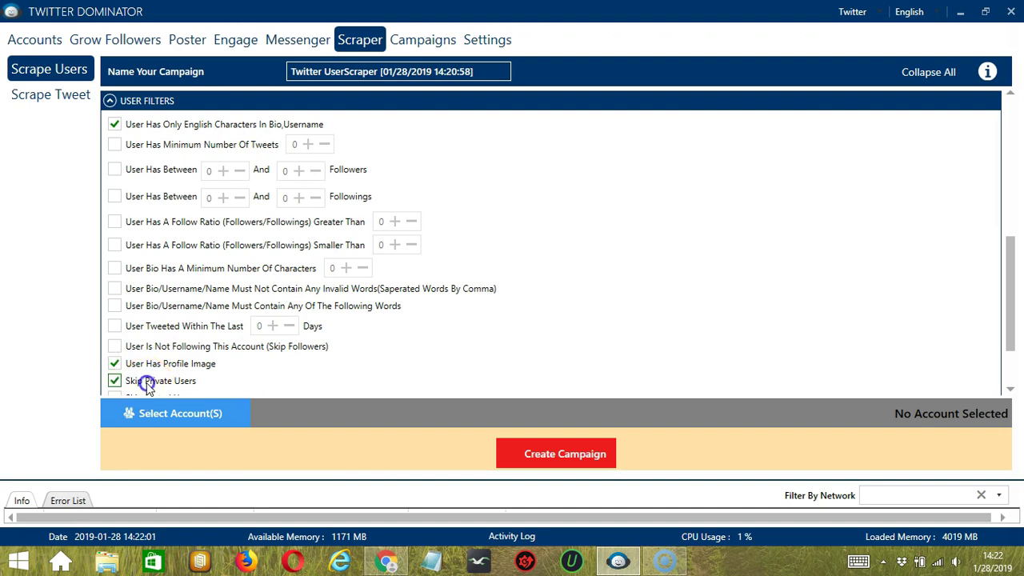
{"action": "left_click", "coordinate": [1009, 388]}
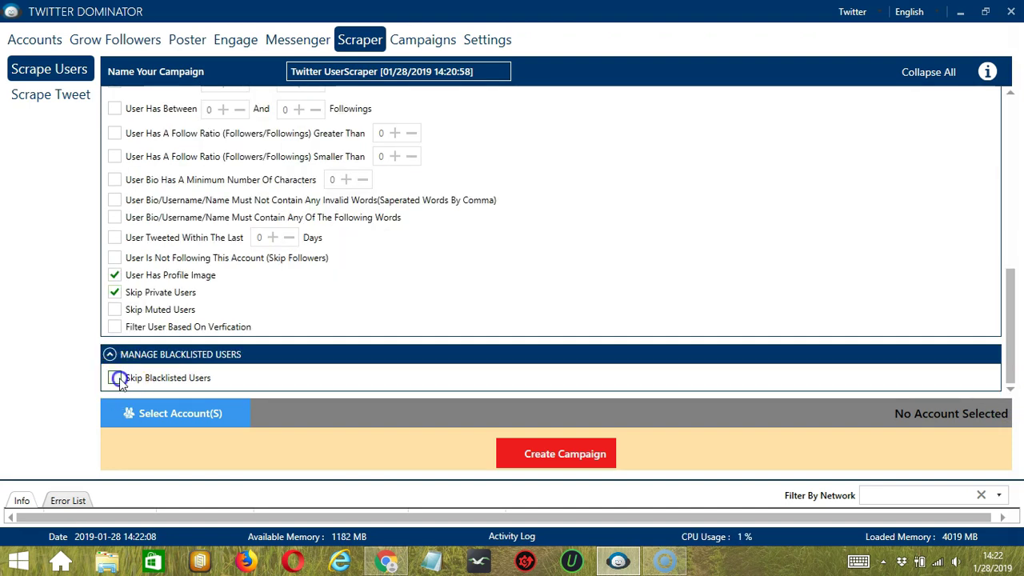
{"action": "left_click", "coordinate": [117, 379]}
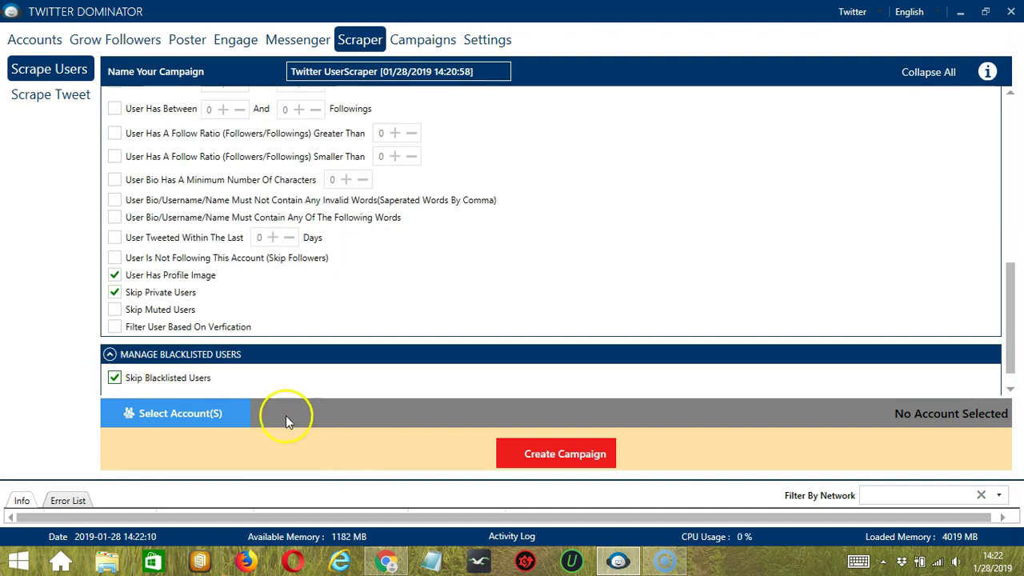
{"action": "left_click", "coordinate": [237, 419]}
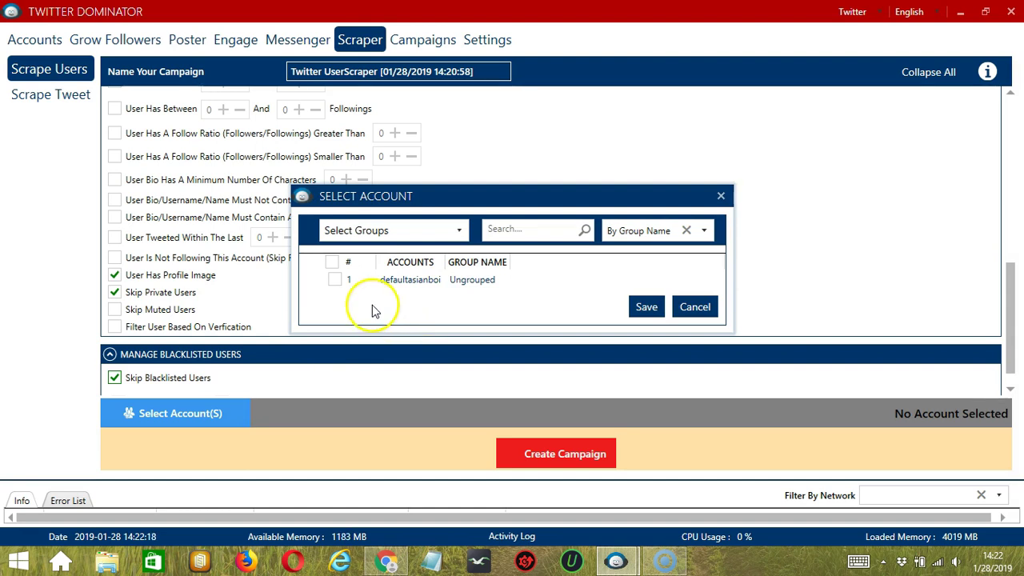
Assign the single account, create the campaign, and confirm overriding its settings in the warning.
{"action": "left_click", "coordinate": [335, 280]}
{"action": "left_click", "coordinate": [646, 307]}
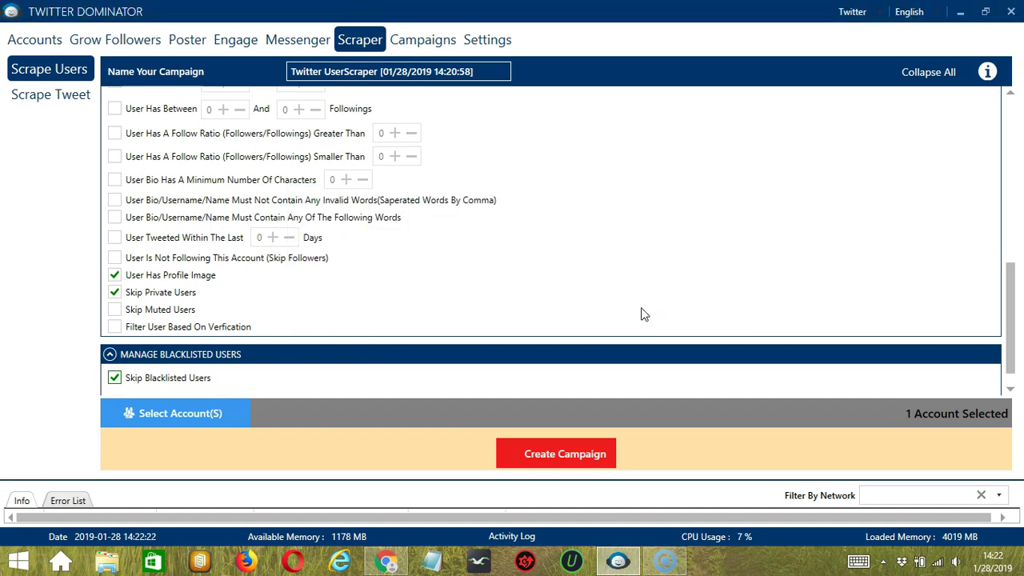
{"action": "left_click", "coordinate": [506, 452]}
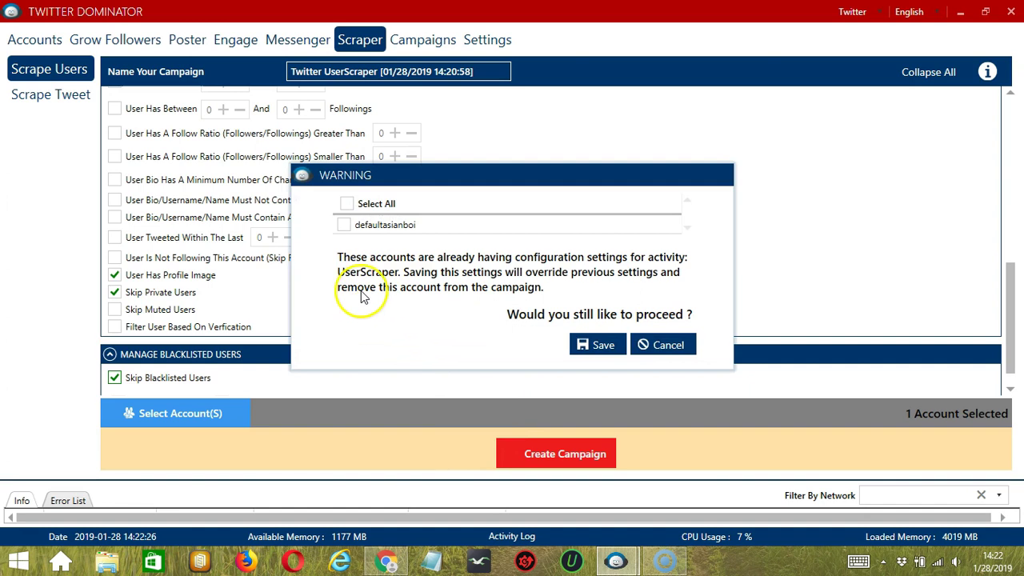
{"action": "left_click", "coordinate": [348, 226]}
{"action": "left_click", "coordinate": [346, 227]}
{"action": "left_click", "coordinate": [592, 345]}
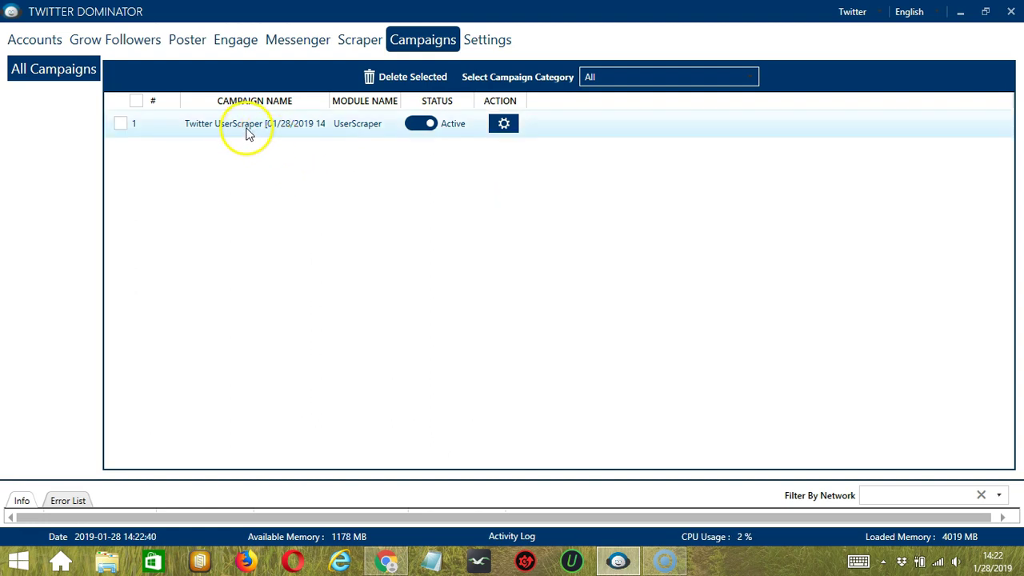
Toggle the Twitter UserScraper campaign to Paused, leaving its gear options unchanged.
{"action": "left_click", "coordinate": [431, 126]}
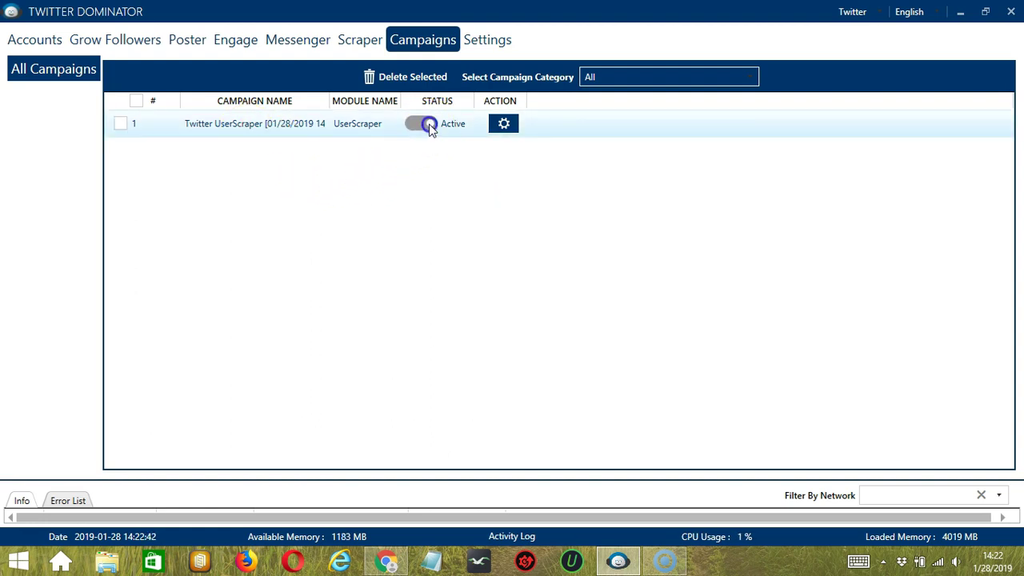
{"action": "left_click", "coordinate": [514, 127]}
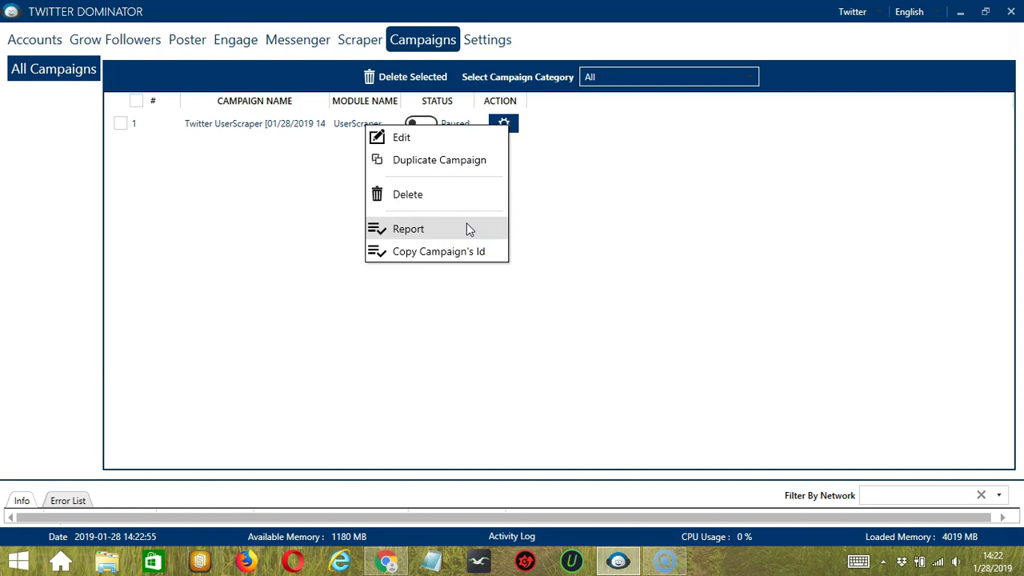
{"action": "left_click", "coordinate": [567, 218]}
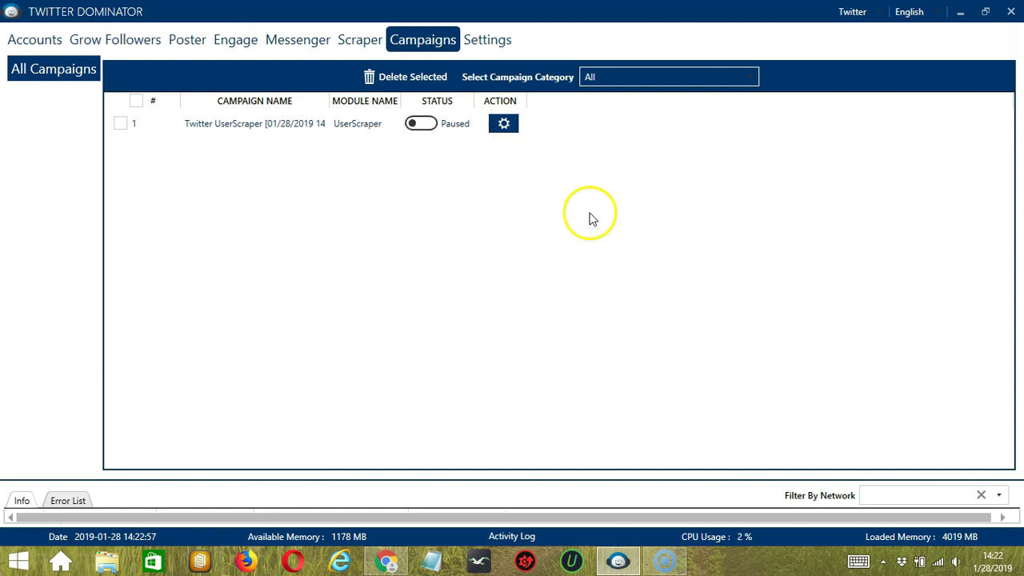